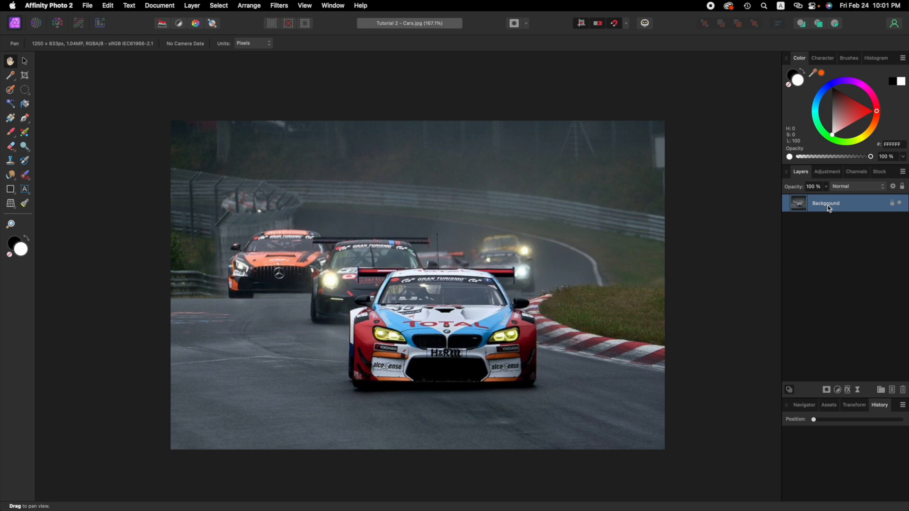
# Step: Duplicate the Background photo layer, keeping the locked original beneath the copy
pyautogui.press('super+j')
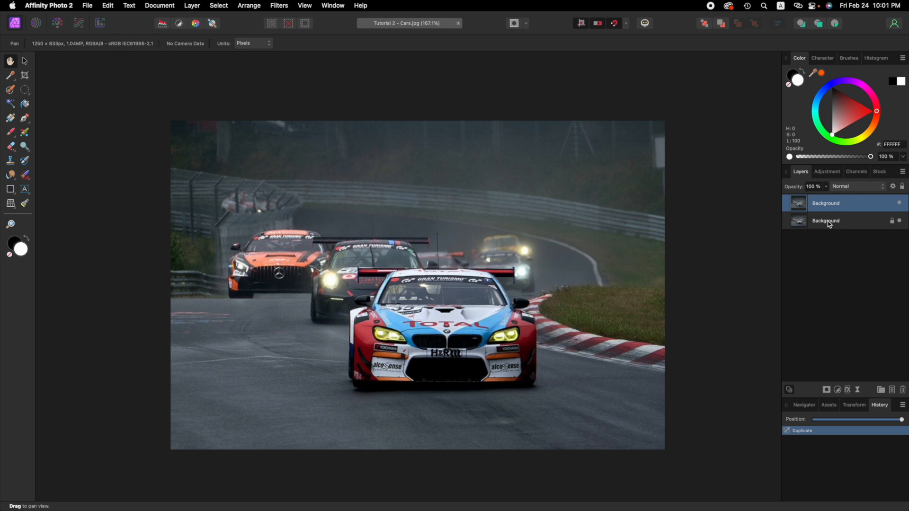
pyautogui.rightClick(829, 224)
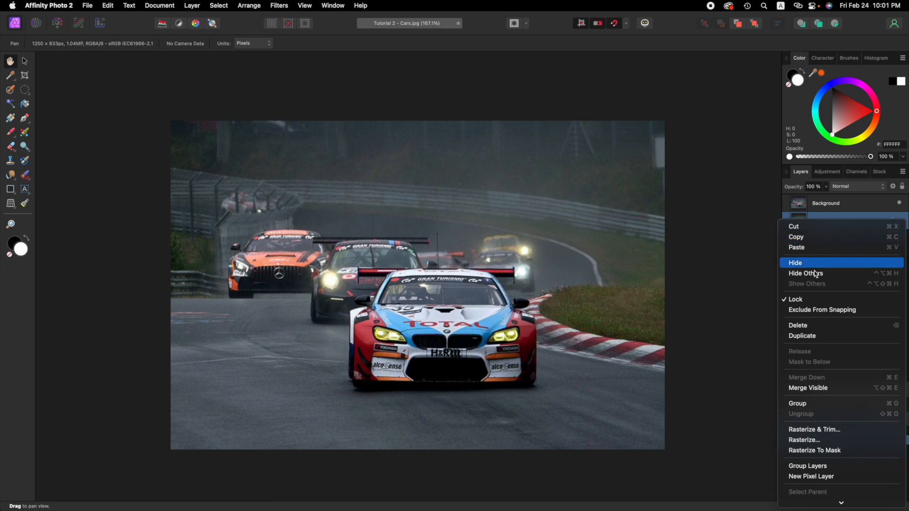
pyautogui.click(818, 336)
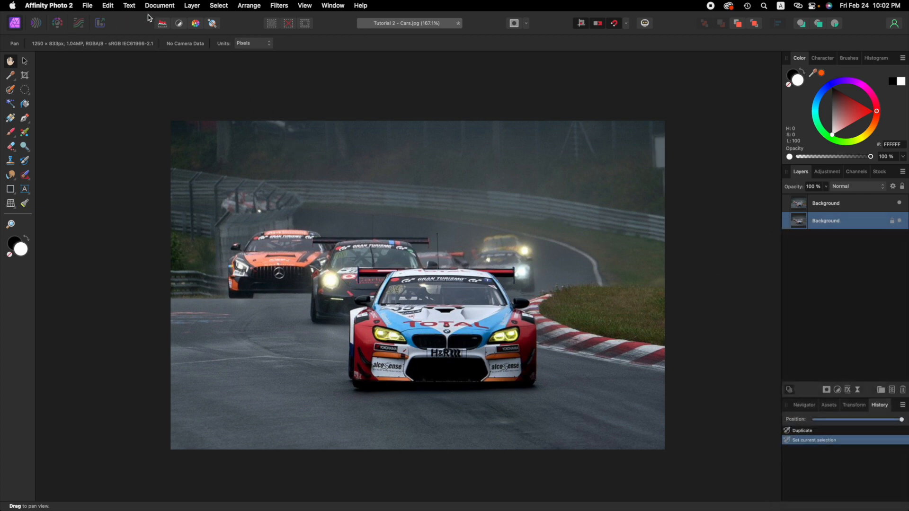
pyautogui.click(193, 6)
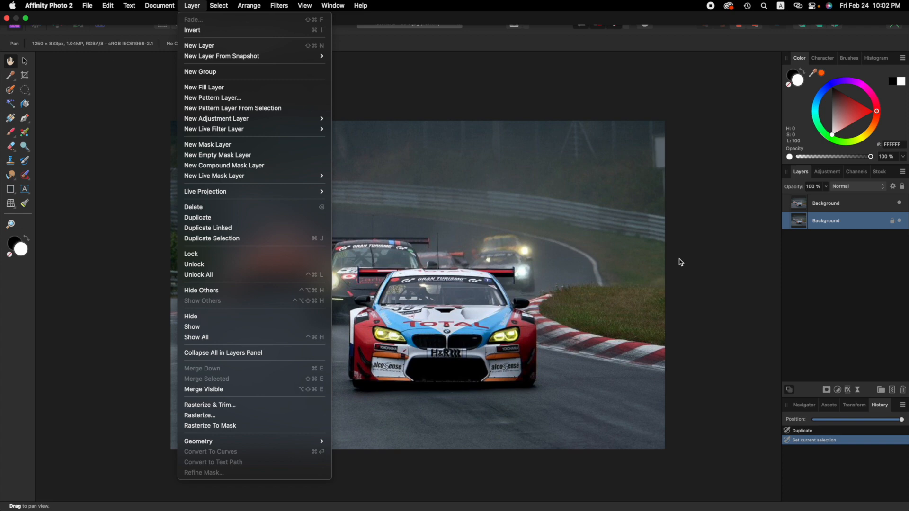
pyautogui.click(697, 248)
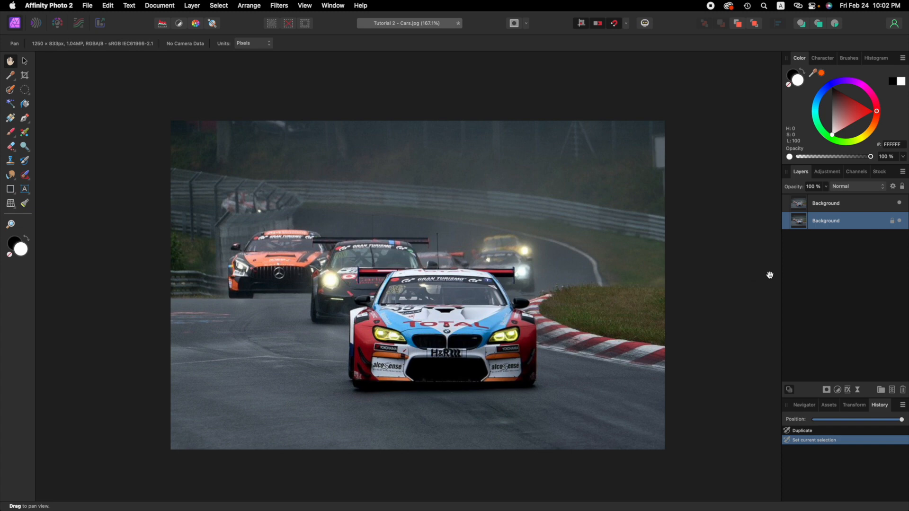
# Step: Add a Black and White adjustment above the duplicated Background layer and move its settings window clear of the layer list
pyautogui.click(826, 205)
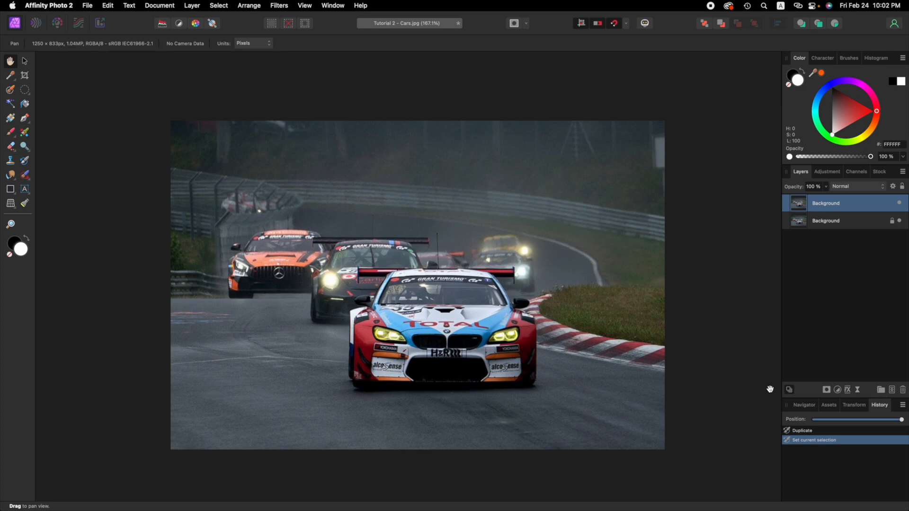
pyautogui.click(838, 391)
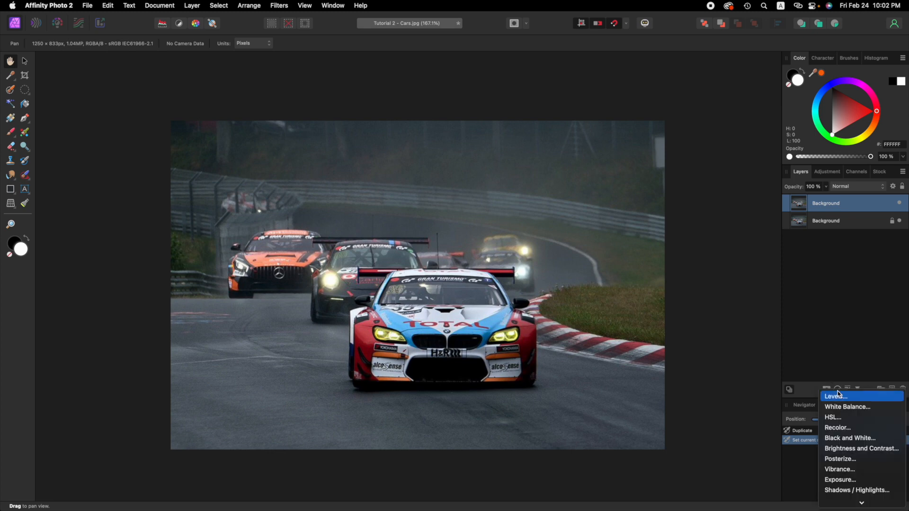
pyautogui.click(850, 439)
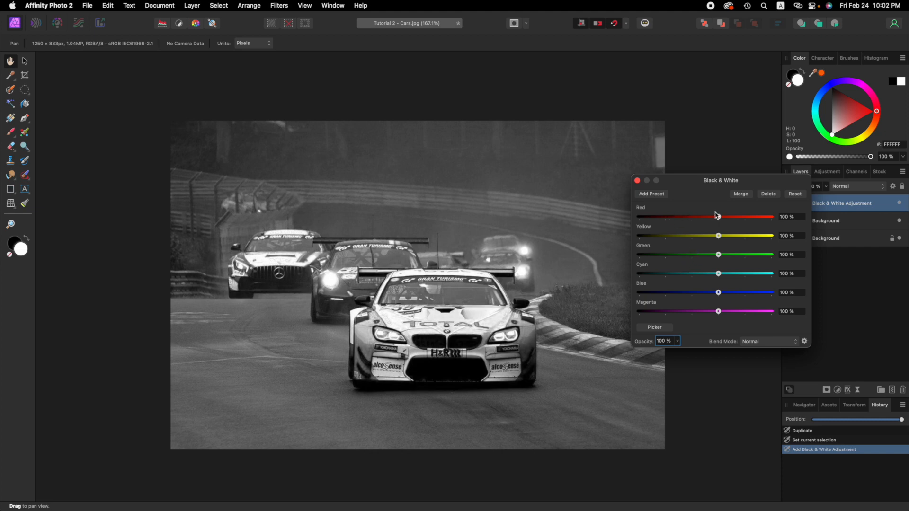
pyautogui.moveTo(728, 185); pyautogui.dragTo(692, 183)
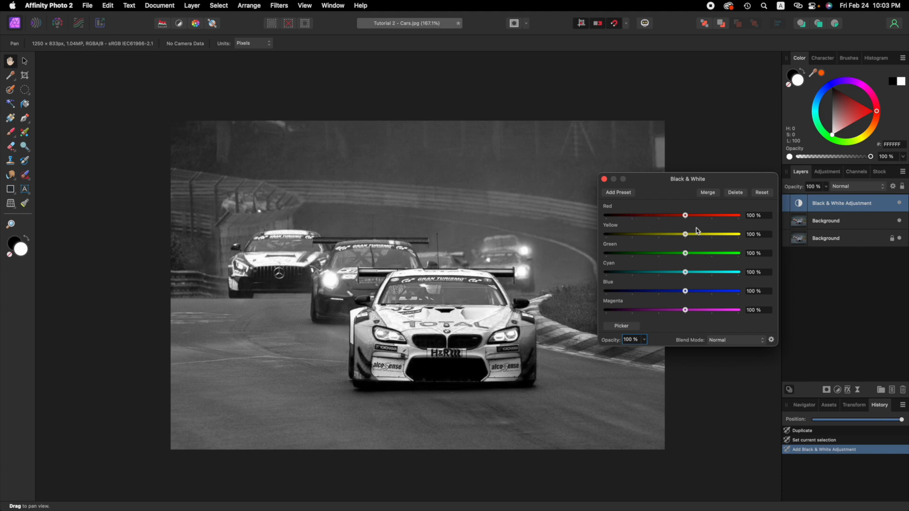
# Step: Set the red value of the Black & White adjustment to 30%
pyautogui.click(756, 216)
pyautogui.doubleClick(751, 217)
pyautogui.write('0')
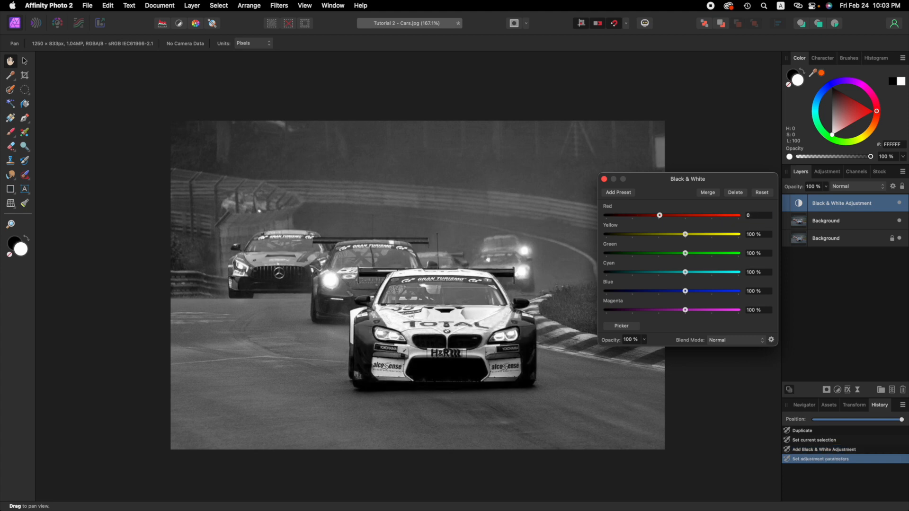
pyautogui.press('BackSpace')
pyautogui.write('30')
pyautogui.moveTo(659, 215); pyautogui.dragTo(668, 223)
pyautogui.click(758, 216)
pyautogui.write('30')
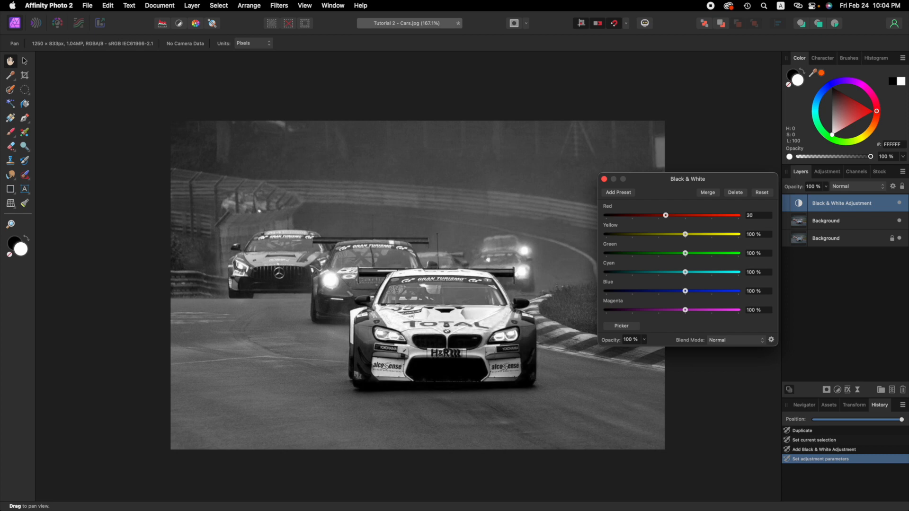
# Step: Set the Black & White adjustment's yellow to 89%, green to 59%, cyan to 70%, blue to 11% and magenta to 41%
pyautogui.press('Tab')
pyautogui.write('85')
pyautogui.press('Tab')
pyautogui.write('59')
pyautogui.press('Tab')
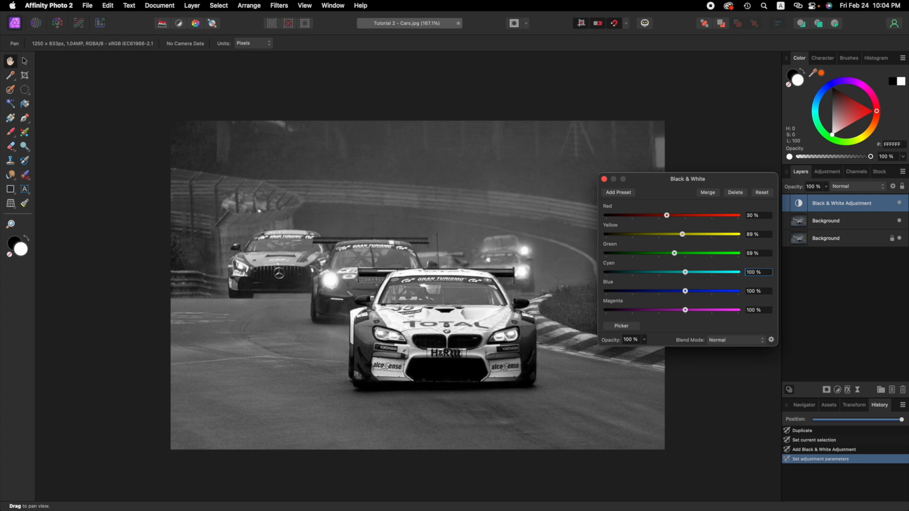
pyautogui.write('70')
pyautogui.press('Tab')
pyautogui.write('11')
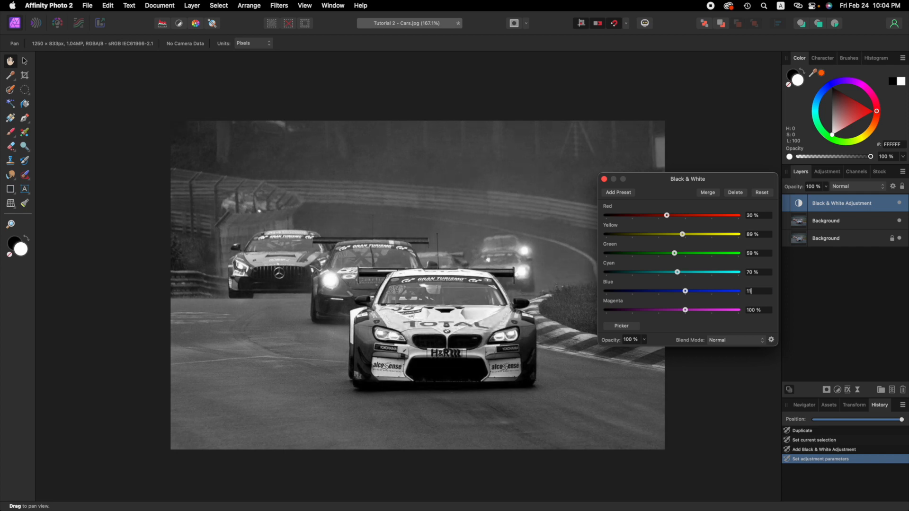
pyautogui.press('Tab')
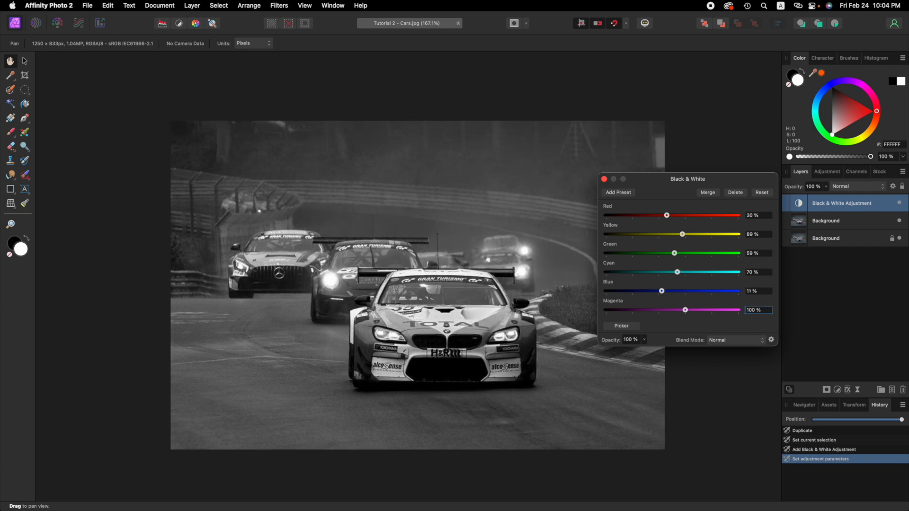
pyautogui.write('41')
pyautogui.press('Tab')
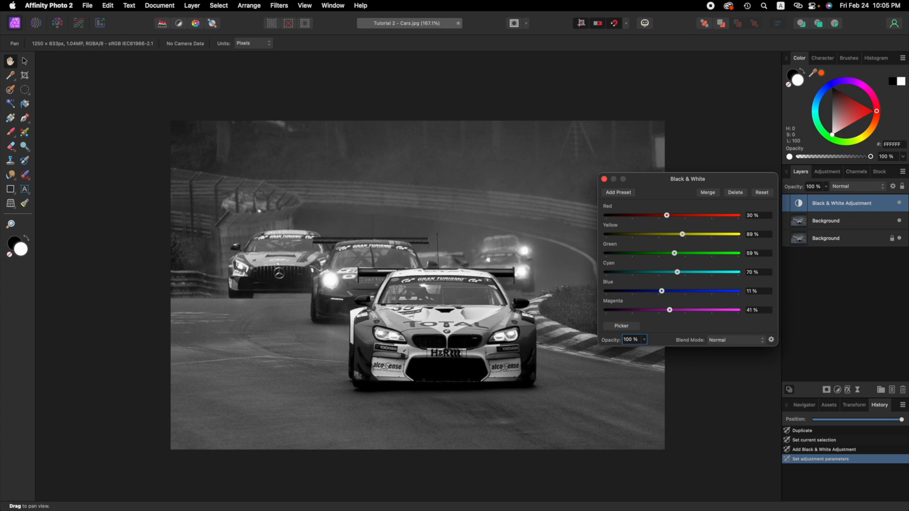
# Step: Save the adjustment values as a preset named "TV Preset" and close the Black & White settings
pyautogui.click(620, 193)
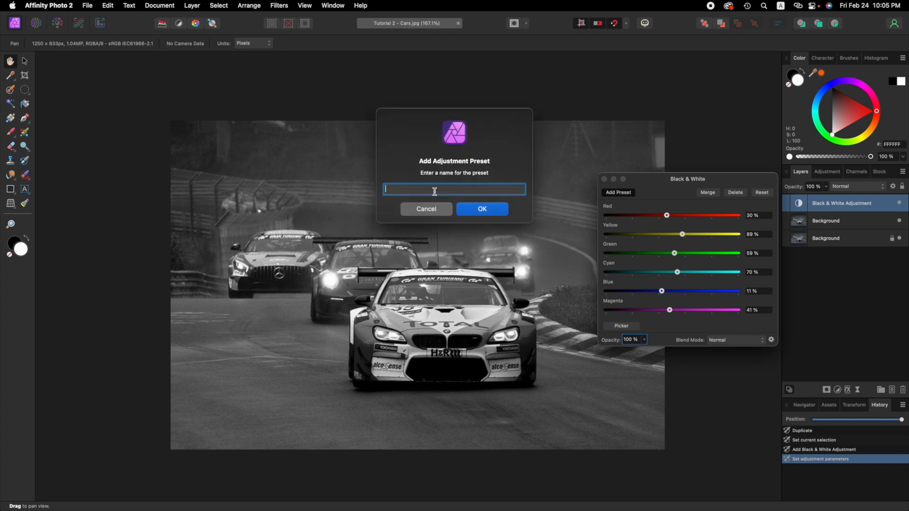
pyautogui.write('TV Preset')
pyautogui.click(476, 208)
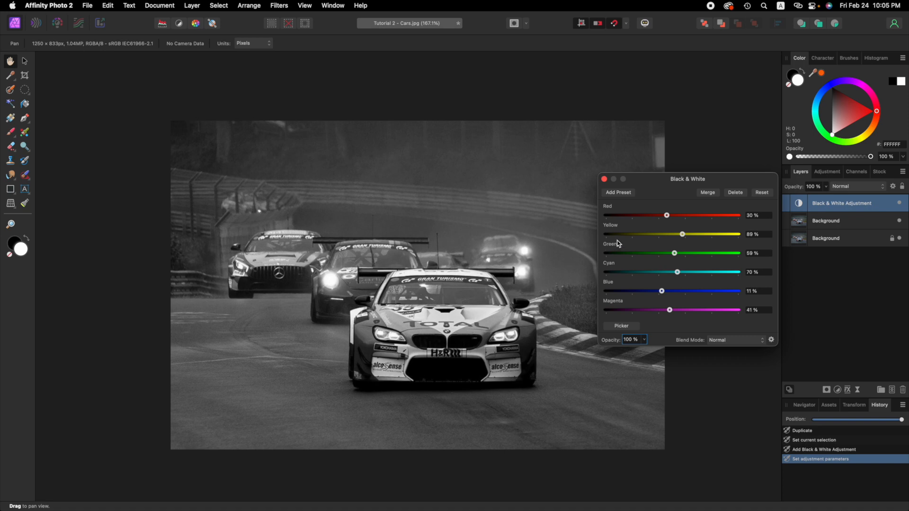
pyautogui.click(605, 179)
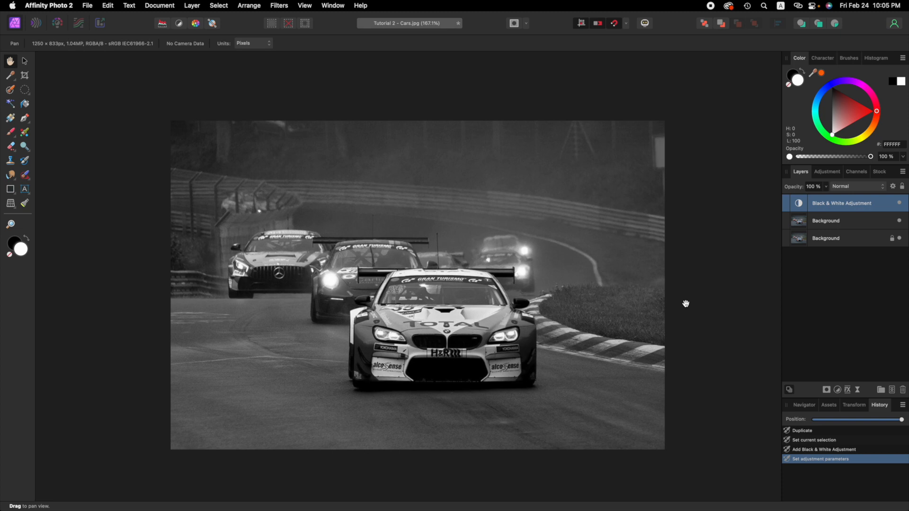
pyautogui.click(827, 239)
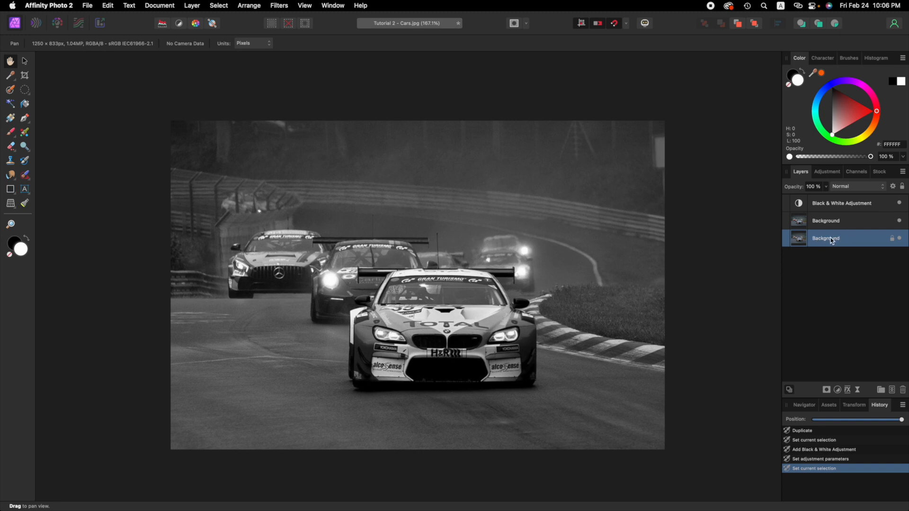
pyautogui.click(831, 223)
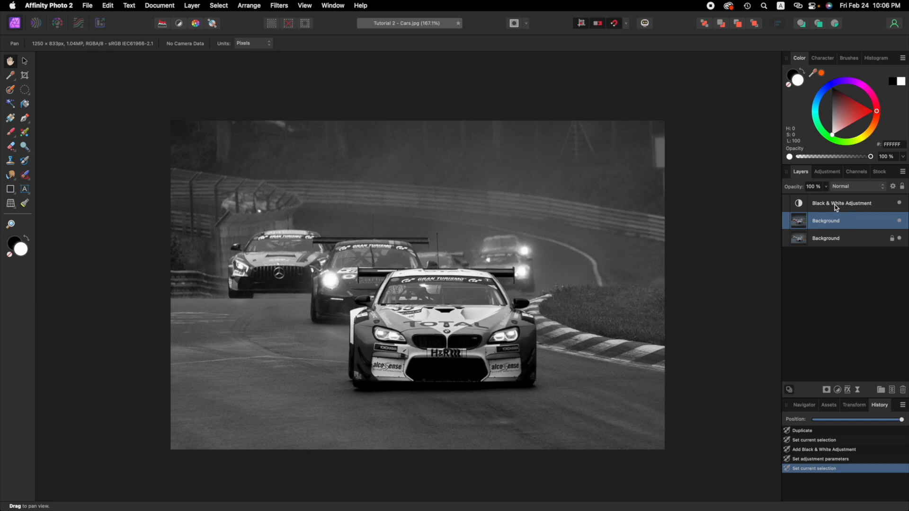
pyautogui.click(831, 204)
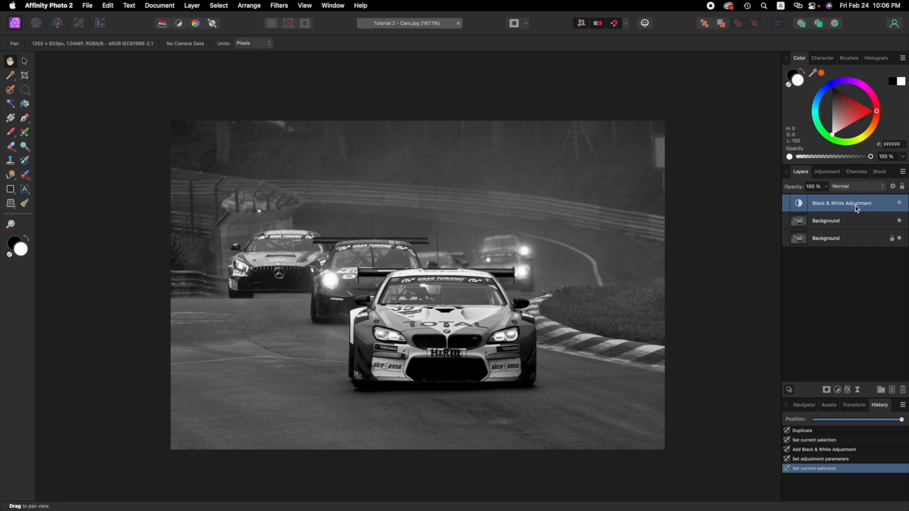
pyautogui.click(837, 389)
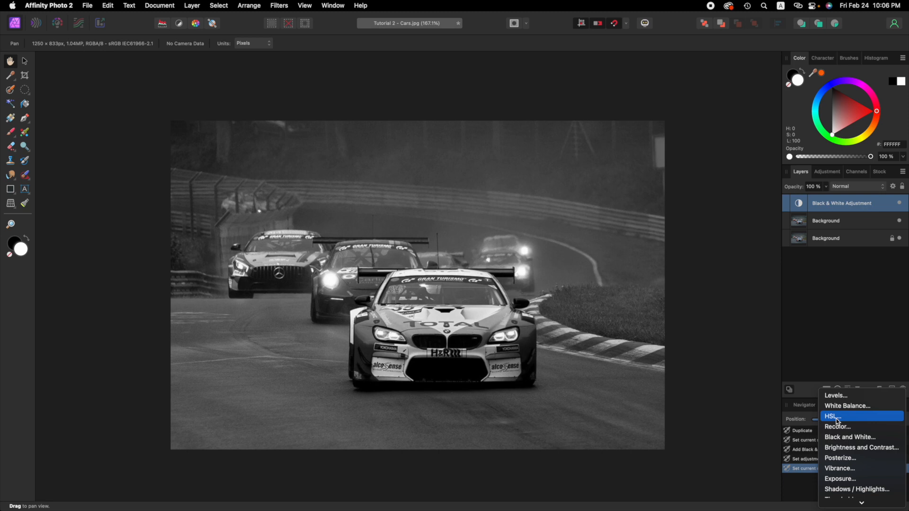
pyautogui.scroll(-5, 837, 416)
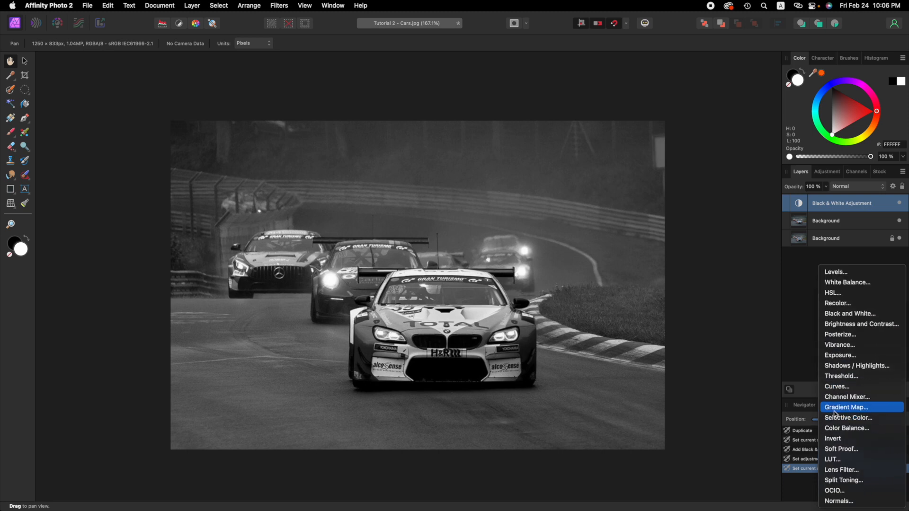
pyautogui.click(754, 205)
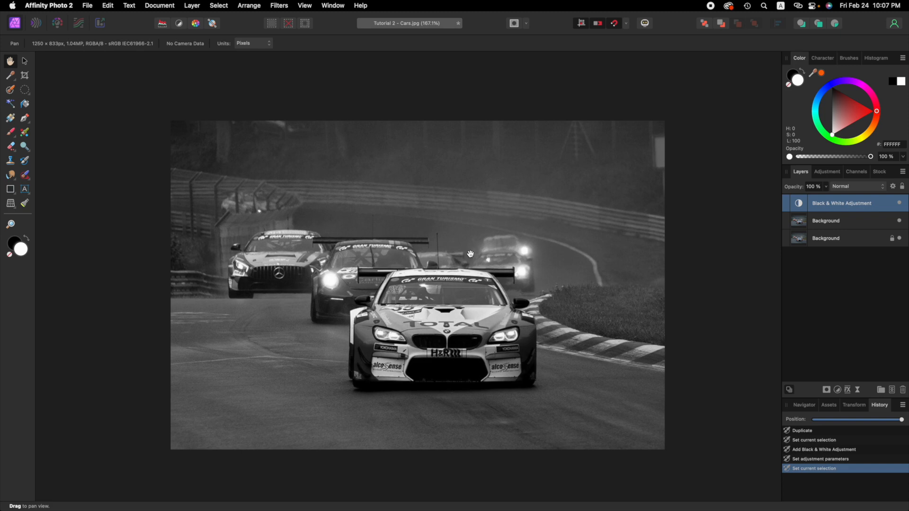
pyautogui.click(840, 239)
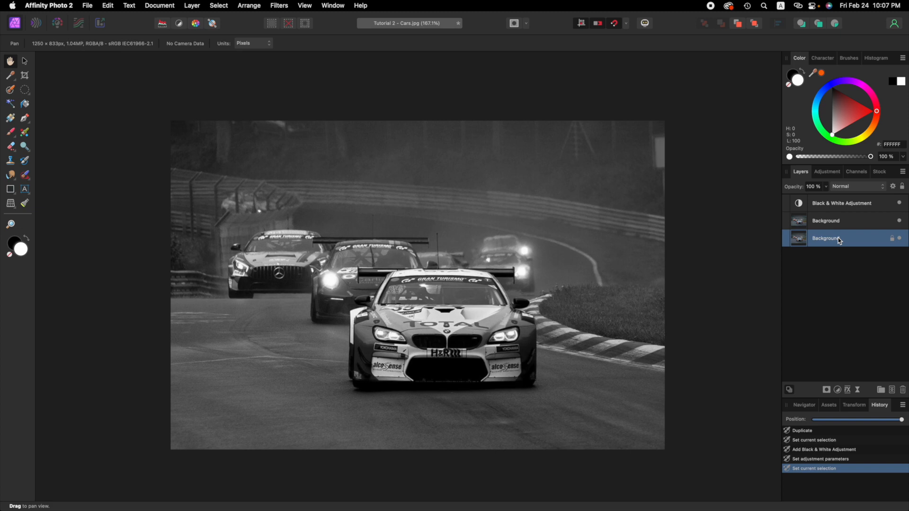
# Step: Activate the Paint Brush tool on the Black & White Adjustment layer with black and set the brush width to 40 px
pyautogui.click(831, 211)
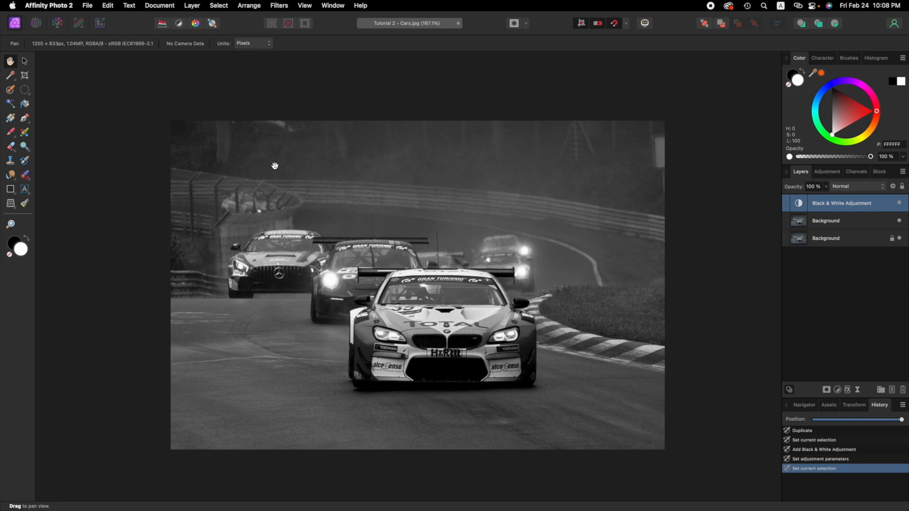
pyautogui.press('b')
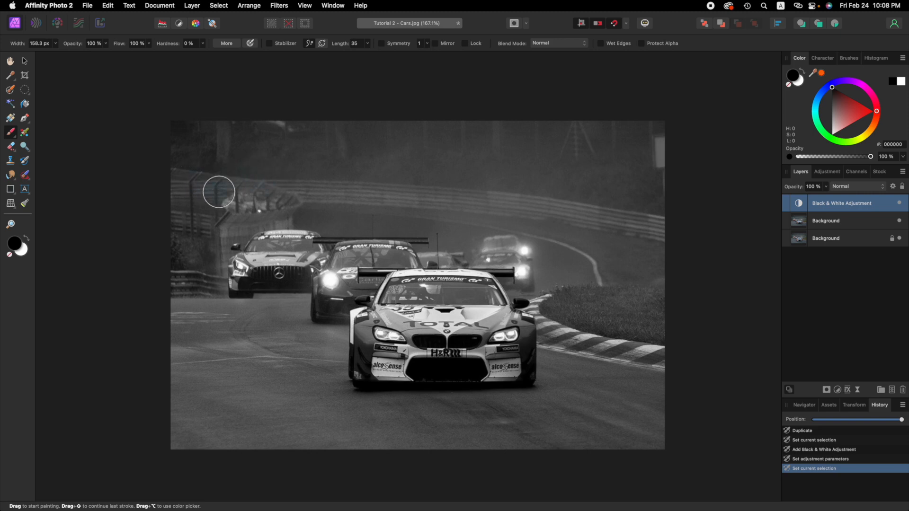
pyautogui.moveTo(374, 281)
pyautogui.mouseDown()
pyautogui.moveTo(395, 313)
pyautogui.moveTo(472, 334)
pyautogui.moveTo(497, 323)
pyautogui.moveTo(470, 307)
pyautogui.moveTo(432, 307)
pyautogui.moveTo(427, 344)
pyautogui.moveTo(438, 353)
pyautogui.moveTo(501, 348)
pyautogui.moveTo(507, 328)
pyautogui.moveTo(512, 344)
pyautogui.moveTo(487, 366)
pyautogui.moveTo(385, 366)
pyautogui.moveTo(380, 326)
pyautogui.moveTo(388, 317)
pyautogui.moveTo(504, 319)
pyautogui.moveTo(509, 309)
pyautogui.moveTo(461, 279)
pyautogui.moveTo(409, 278)
pyautogui.moveTo(390, 293)
pyautogui.moveTo(371, 335)
pyautogui.moveTo(382, 365)
pyautogui.moveTo(506, 361)
pyautogui.moveTo(514, 334)
pyautogui.moveTo(465, 310)
pyautogui.moveTo(396, 316)
pyautogui.moveTo(394, 331)
pyautogui.moveTo(415, 339)
pyautogui.moveTo(461, 334)
pyautogui.moveTo(416, 316)
pyautogui.mouseUp()
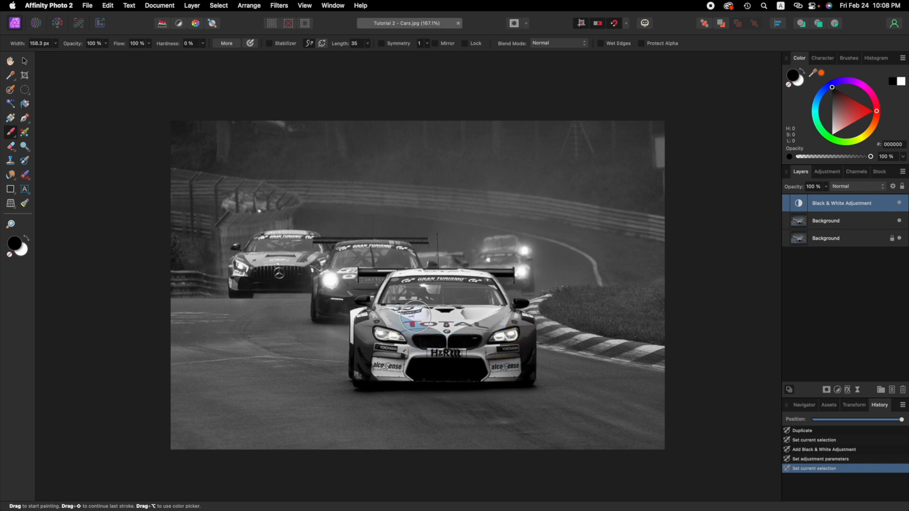
pyautogui.moveTo(415, 316)
pyautogui.mouseDown()
pyautogui.moveTo(445, 308)
pyautogui.moveTo(426, 313)
pyautogui.moveTo(366, 268)
pyautogui.mouseUp()
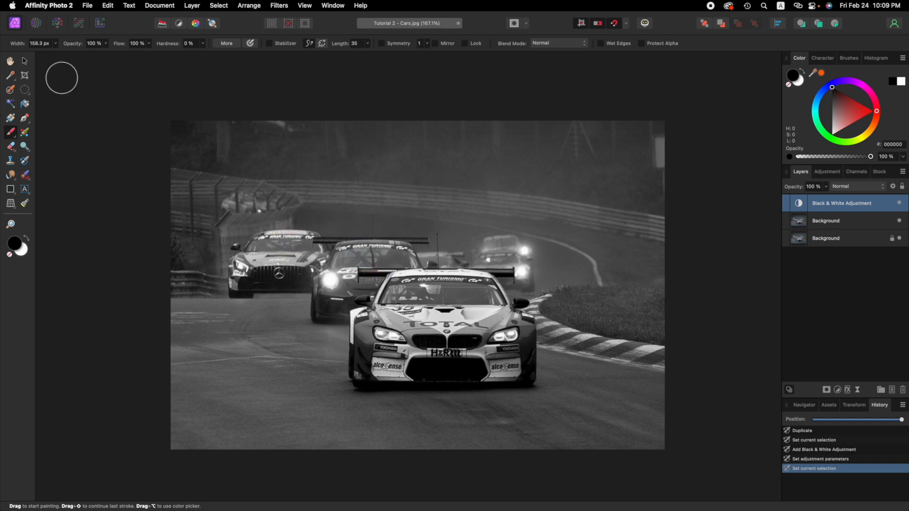
pyautogui.click(55, 43)
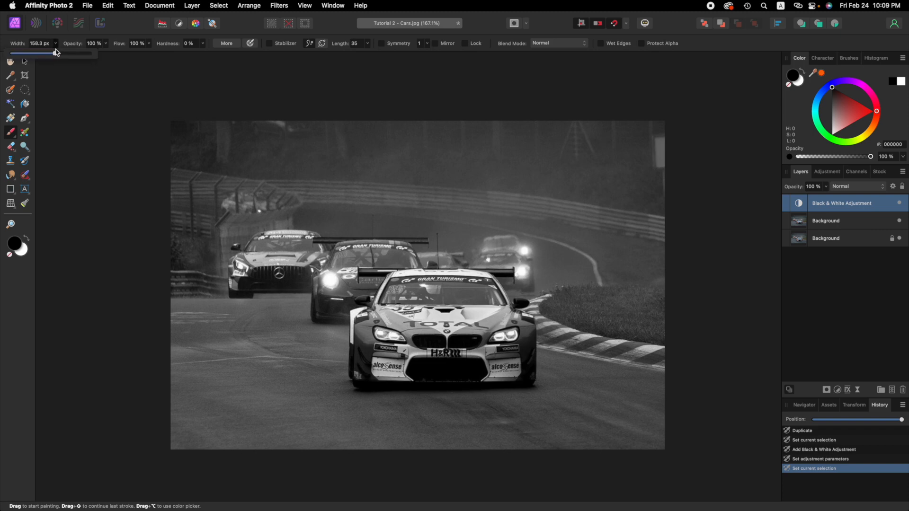
pyautogui.click(54, 53)
pyautogui.moveTo(55, 54); pyautogui.dragTo(38, 55)
pyautogui.click(87, 118)
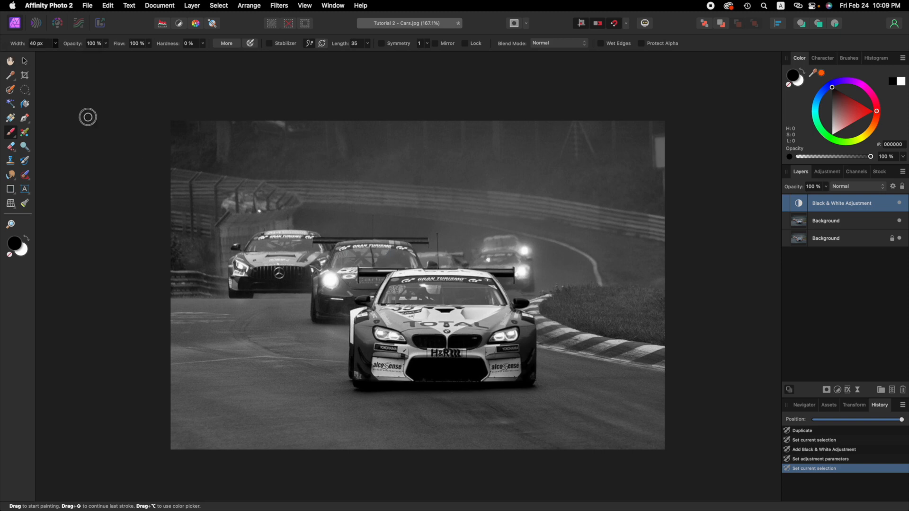
# Step: Enlarge the paint brush in increments to a width of about 161.8 px
pyautogui.press(']')
pyautogui.press(']')
pyautogui.press(']')
pyautogui.press(']')
pyautogui.press(']')
pyautogui.press(']')
pyautogui.press(']')
pyautogui.press(']')
pyautogui.press(']')
pyautogui.press(']')
pyautogui.press(']')
pyautogui.press(']')
pyautogui.press(']')
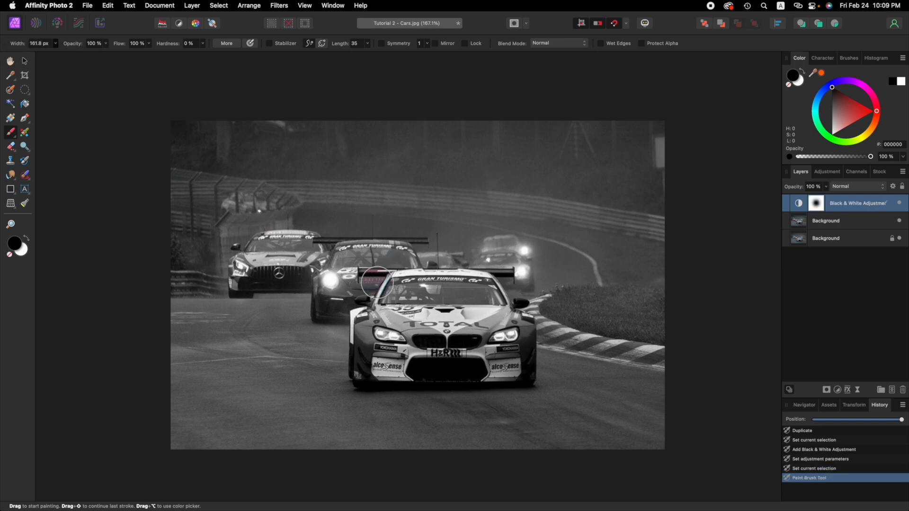
# Step: Shrink the enlarged paint brush and set its width back to 40 px
pyautogui.press('[')
pyautogui.press('[')
pyautogui.press('[')
pyautogui.press('[')
pyautogui.press('[')
pyautogui.press('[')
pyautogui.press('[')
pyautogui.press('[')
pyautogui.press('[')
pyautogui.press('[')
pyautogui.press('[')
pyautogui.press('[')
pyautogui.press('[')
pyautogui.doubleClick(39, 43)
pyautogui.write('4')
pyautogui.click(55, 43)
pyautogui.moveTo(54, 54); pyautogui.dragTo(82, 57)
pyautogui.write('4')
# Step: Paint black on the adjustment's mask along the front car's rear wing, joining both ends with a straight stroke, to restore its colour
pyautogui.scroll(5, 509, 274)
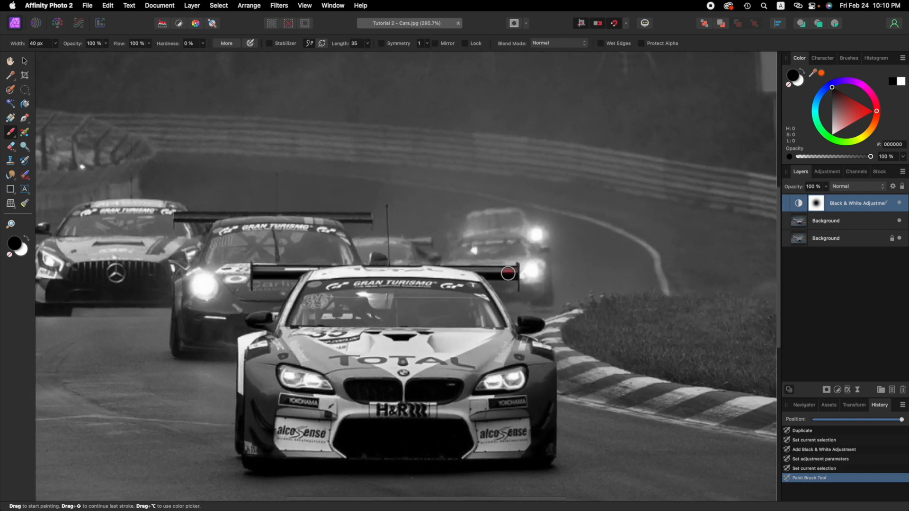
pyautogui.scroll(3, 508, 273)
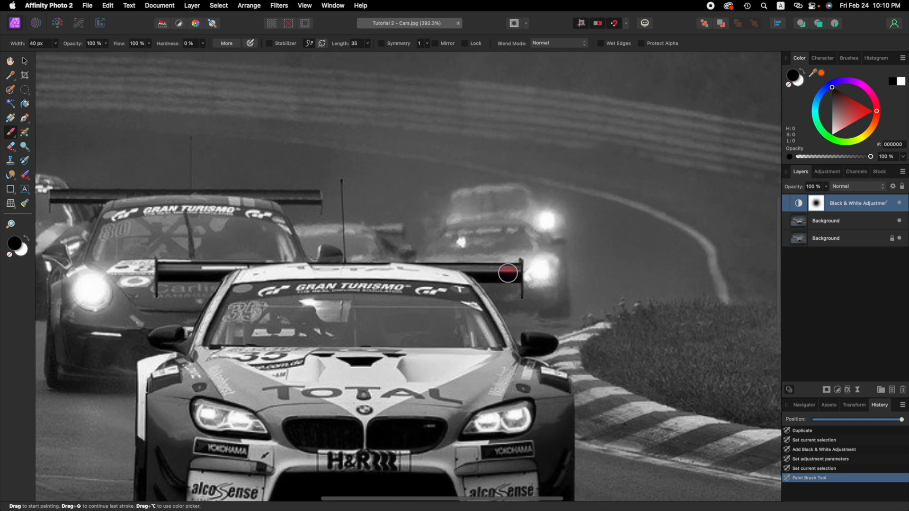
pyautogui.scroll(-1, 507, 273)
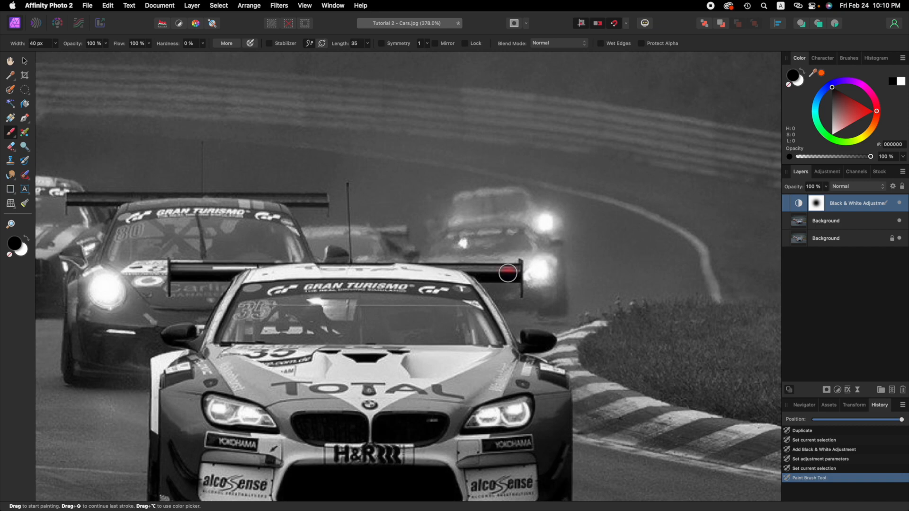
pyautogui.scroll(5, 508, 273)
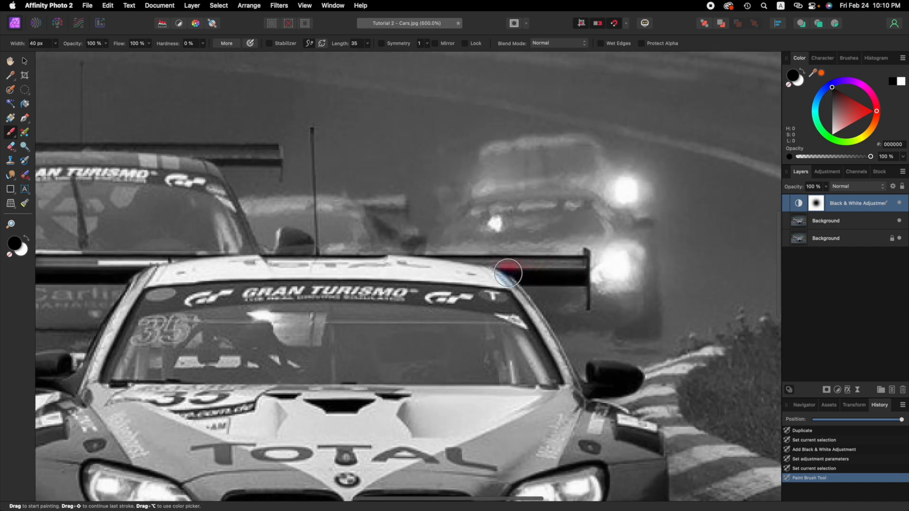
pyautogui.press('super+minus')
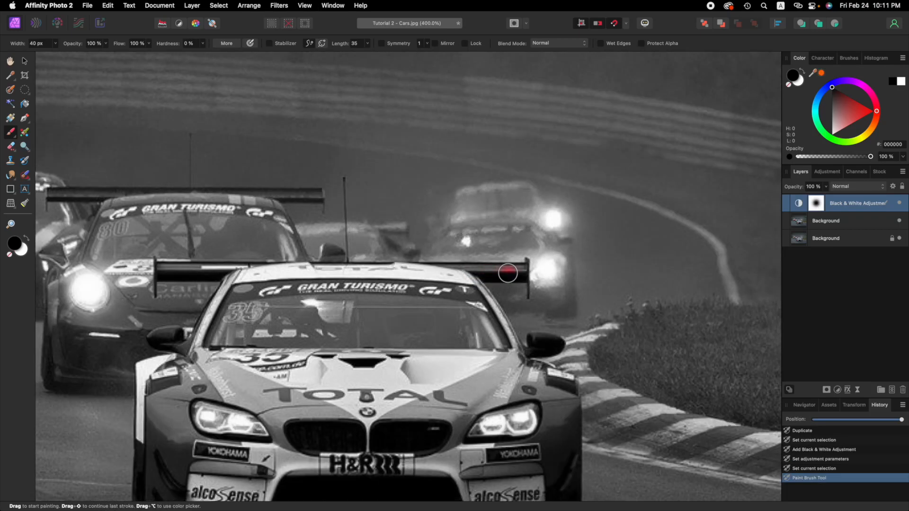
pyautogui.scroll(-2, 508, 273)
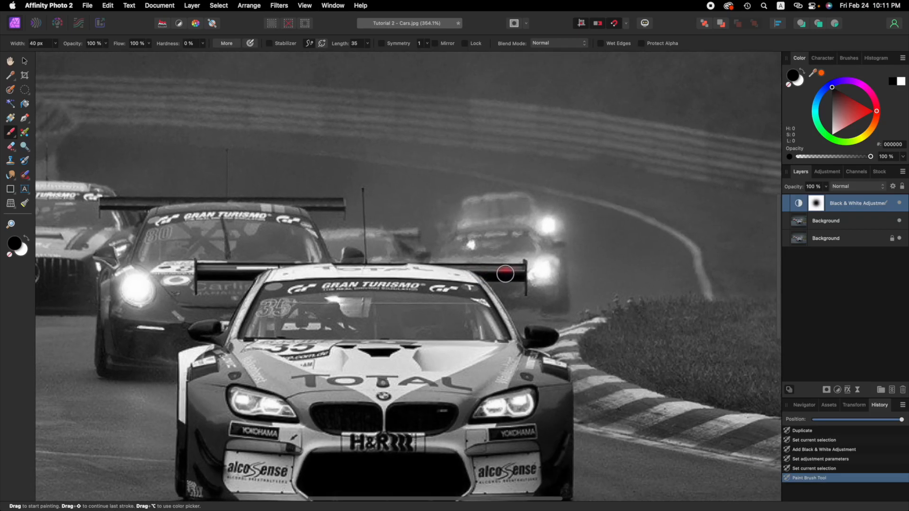
pyautogui.moveTo(504, 273); pyautogui.dragTo(516, 272)
pyautogui.scroll(-2, 515, 273)
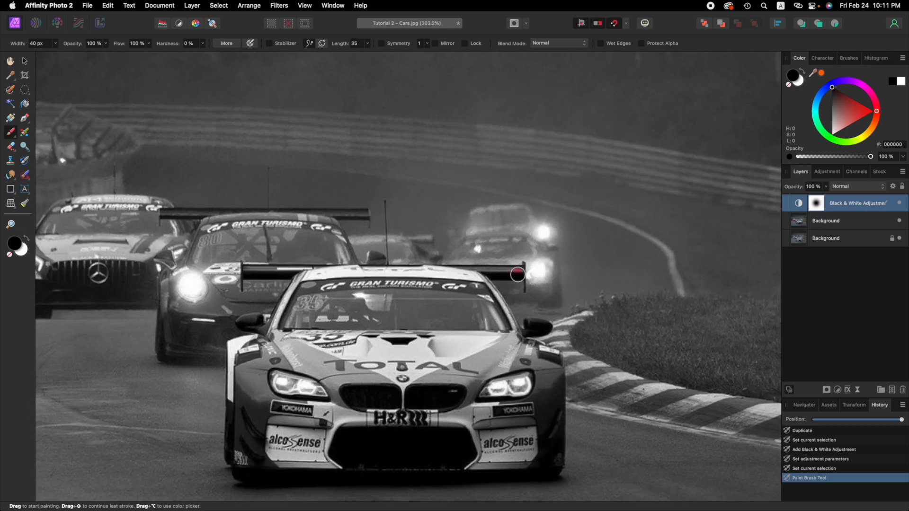
pyautogui.click(516, 273)
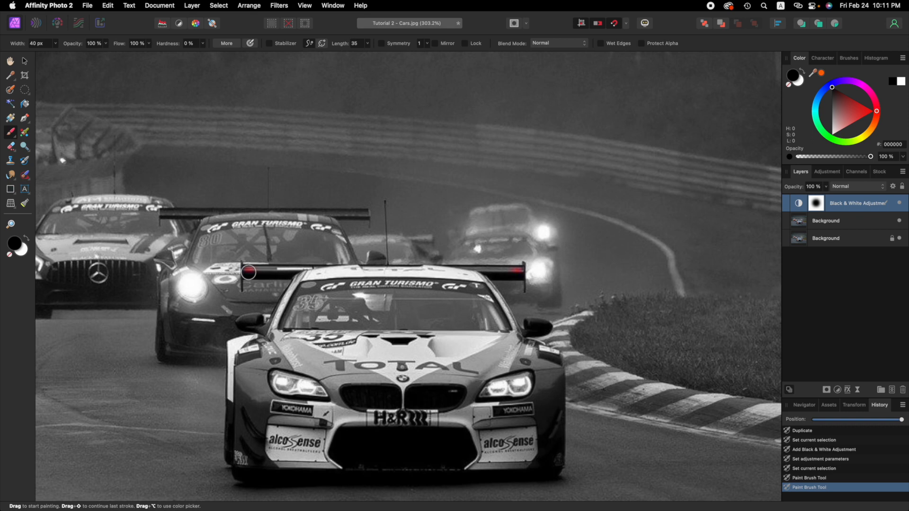
pyautogui.moveTo(248, 273); pyautogui.dragTo(249, 272)
pyautogui.keyDown('shift'); pyautogui.click(248, 272); pyautogui.keyUp('shift')
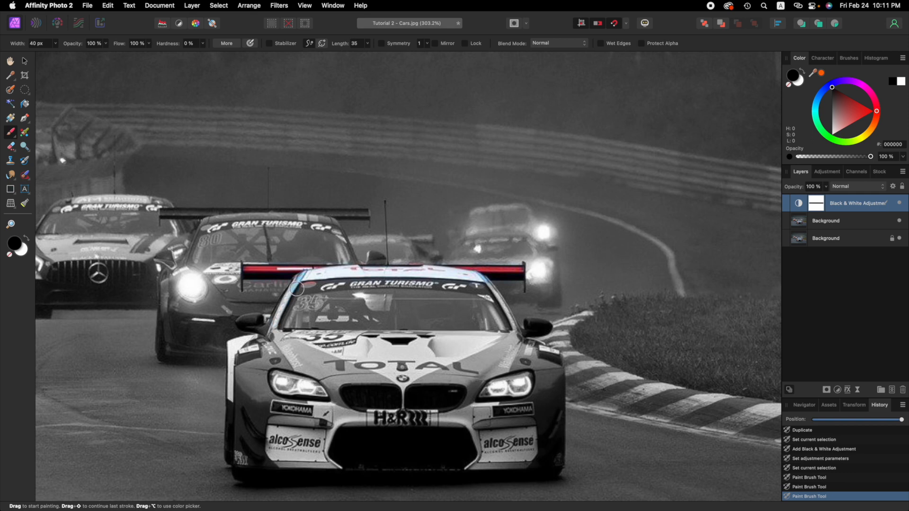
# Step: Paint black on the mask around the front car's outline, covering both sides, the lower bumper, the windshield pillars and the roof edge
pyautogui.moveTo(303, 278)
pyautogui.mouseDown()
pyautogui.moveTo(271, 328)
pyautogui.moveTo(231, 348)
pyautogui.moveTo(225, 424)
pyautogui.moveTo(237, 461)
pyautogui.mouseUp()
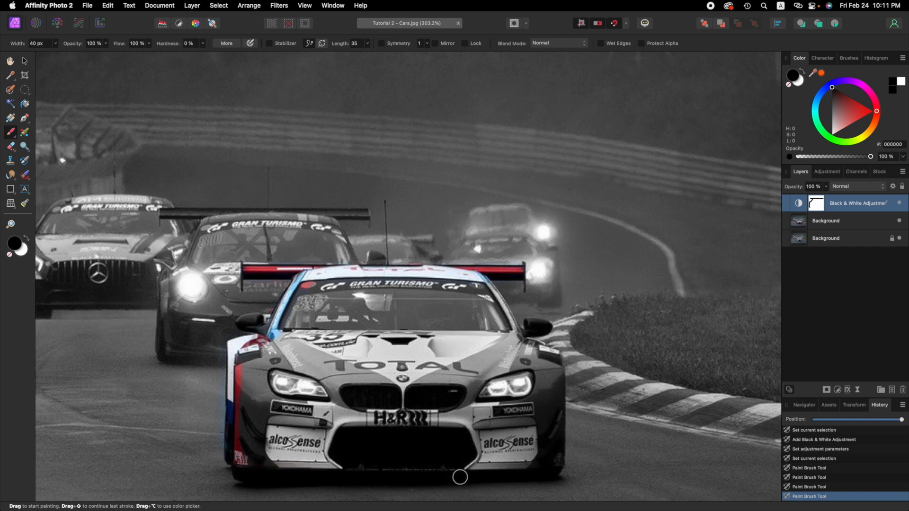
pyautogui.moveTo(558, 461); pyautogui.dragTo(557, 460)
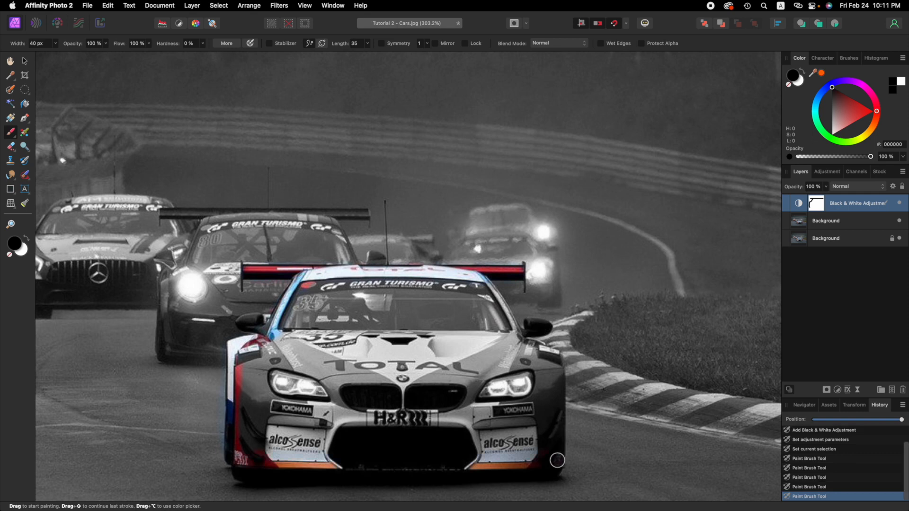
pyautogui.moveTo(559, 380); pyautogui.dragTo(556, 358)
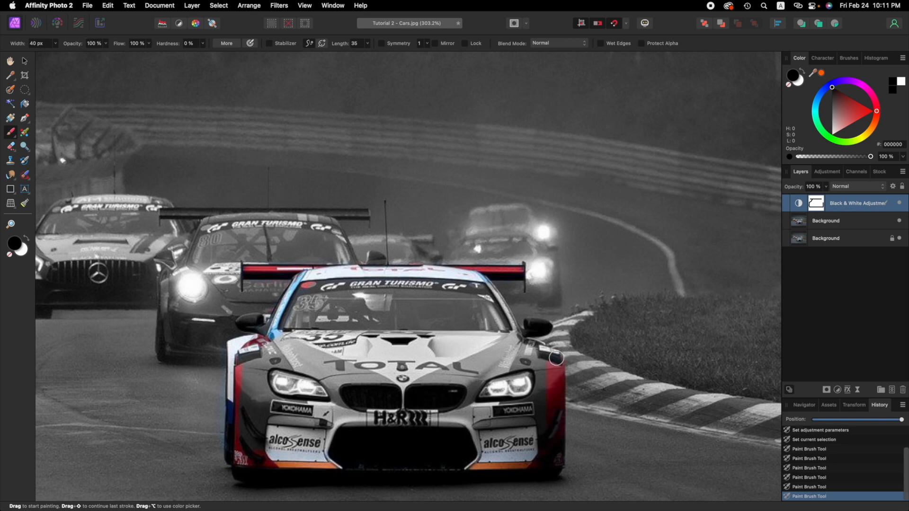
pyautogui.click(525, 343)
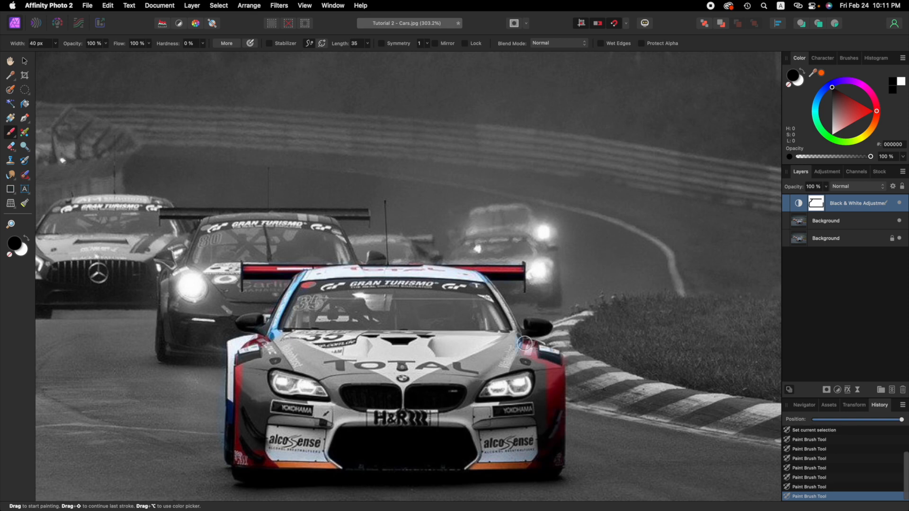
pyautogui.click(485, 286)
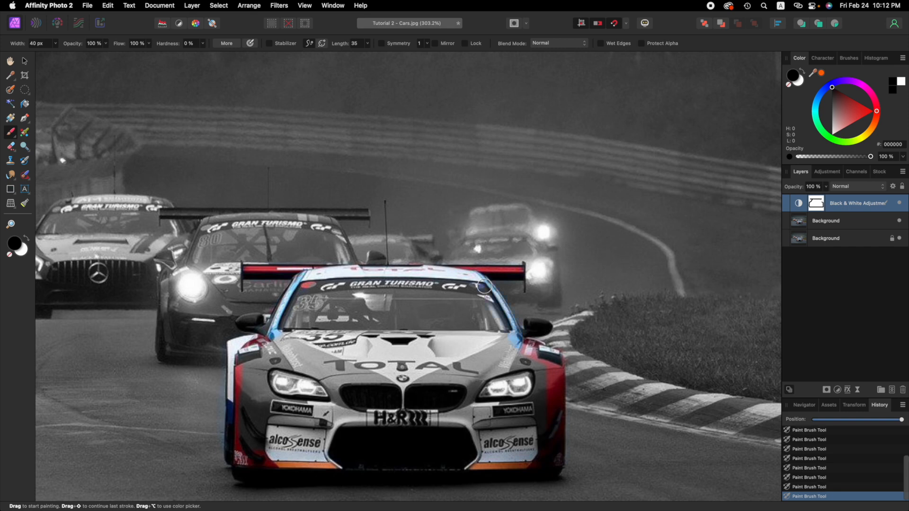
pyautogui.click(475, 277)
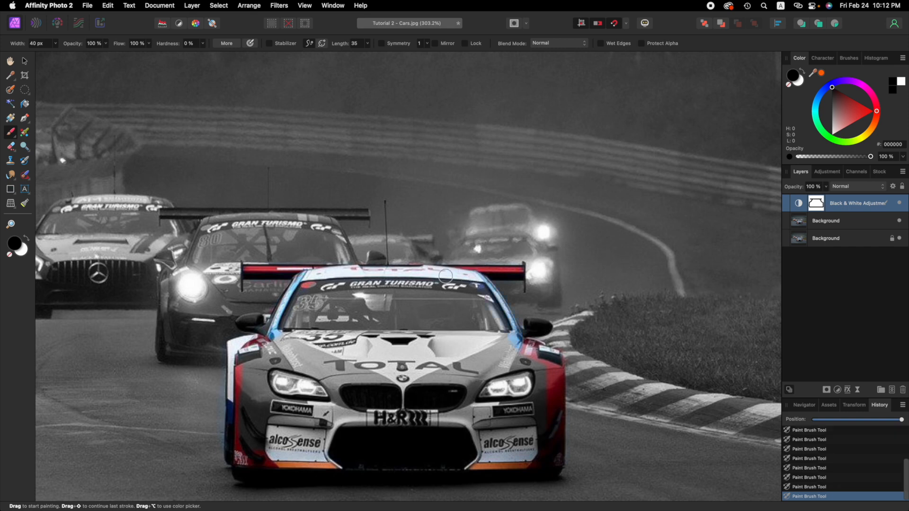
pyautogui.click(310, 276)
# Step: Enlarge the brush to 161.8 px and paint black over the front car's interior area to restore the whole body's colour
pyautogui.press(']')
pyautogui.press(']')
pyautogui.press(']')
pyautogui.press(']')
pyautogui.press(']')
pyautogui.press(']')
pyautogui.press(']')
pyautogui.press(']')
pyautogui.press(']')
pyautogui.press(']')
pyautogui.moveTo(442, 345)
pyautogui.mouseDown()
pyautogui.moveTo(464, 318)
pyautogui.moveTo(460, 303)
pyautogui.moveTo(351, 299)
pyautogui.moveTo(319, 305)
pyautogui.moveTo(264, 372)
pyautogui.moveTo(402, 363)
pyautogui.moveTo(496, 370)
pyautogui.moveTo(520, 386)
pyautogui.moveTo(522, 420)
pyautogui.moveTo(305, 397)
pyautogui.moveTo(276, 403)
pyautogui.moveTo(261, 422)
pyautogui.moveTo(318, 436)
pyautogui.moveTo(530, 433)
pyautogui.moveTo(503, 363)
pyautogui.moveTo(378, 370)
pyautogui.moveTo(377, 385)
pyautogui.moveTo(391, 381)
pyautogui.moveTo(379, 383)
pyautogui.moveTo(411, 397)
pyautogui.moveTo(381, 391)
pyautogui.moveTo(410, 402)
pyautogui.mouseUp()
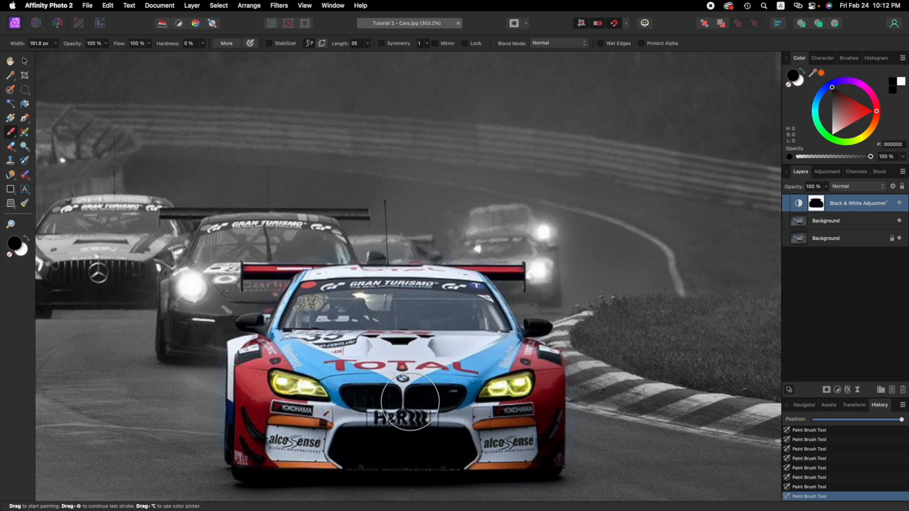
# Step: Paint black on the mask over the track, kerb and grass beside the front car to reveal their colour
pyautogui.scroll(-3, 411, 402)
pyautogui.moveTo(301, 292); pyautogui.dragTo(374, 292)
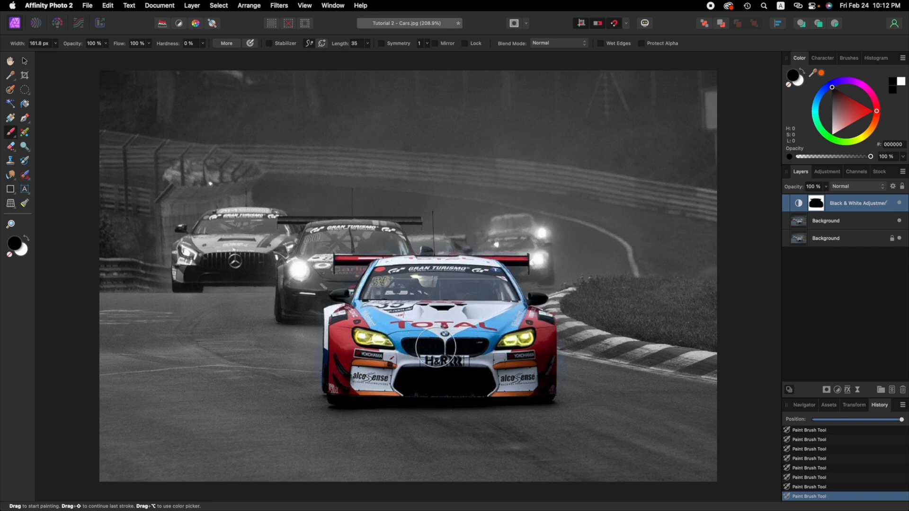
pyautogui.click(564, 365)
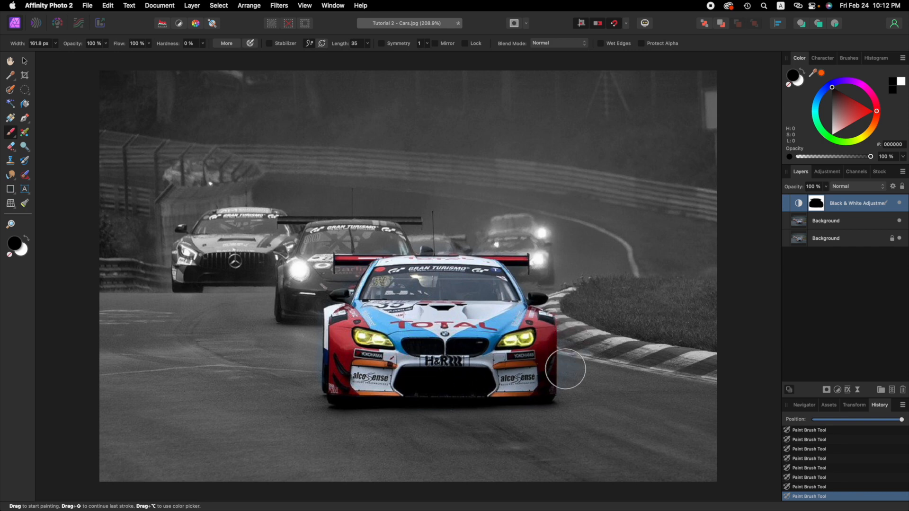
pyautogui.moveTo(584, 357)
pyautogui.mouseDown()
pyautogui.moveTo(554, 366)
pyautogui.moveTo(591, 330)
pyautogui.moveTo(571, 328)
pyautogui.moveTo(614, 348)
pyautogui.moveTo(585, 346)
pyautogui.moveTo(569, 361)
pyautogui.moveTo(579, 347)
pyautogui.moveTo(613, 354)
pyautogui.moveTo(602, 323)
pyautogui.moveTo(617, 314)
pyautogui.moveTo(645, 322)
pyautogui.moveTo(645, 310)
pyautogui.moveTo(624, 316)
pyautogui.moveTo(583, 359)
pyautogui.mouseUp()
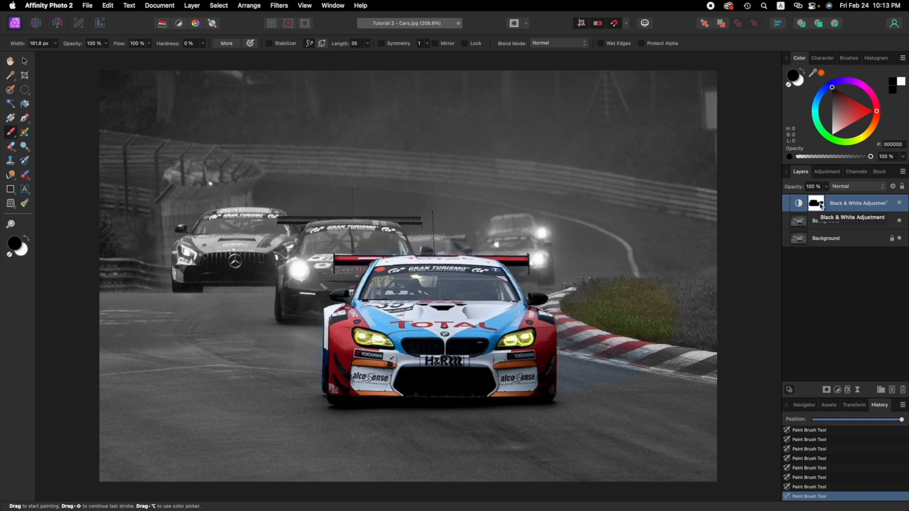
pyautogui.moveTo(823, 208); pyautogui.dragTo(823, 208)
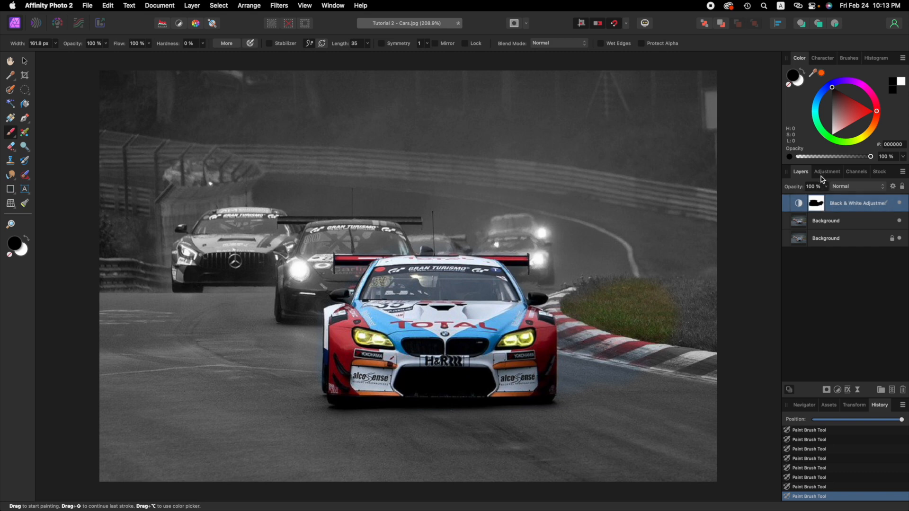
# Step: Switch the colour controls through the Sliders, Boxes and Tint display modes in turn
pyautogui.click(903, 60)
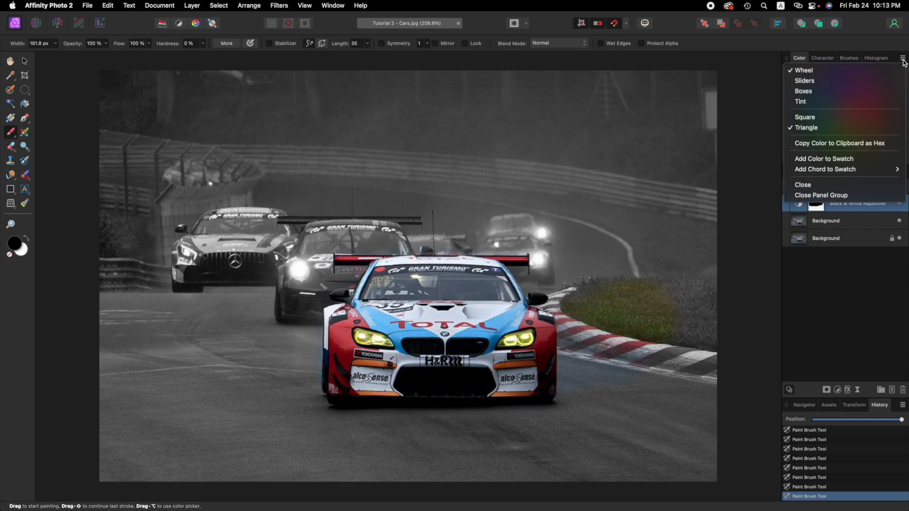
pyautogui.click(835, 82)
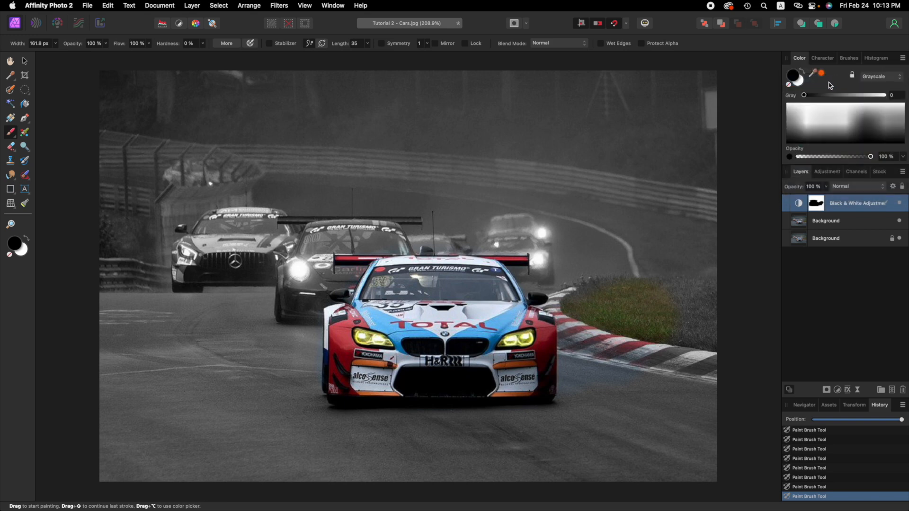
pyautogui.click(902, 58)
pyautogui.click(884, 90)
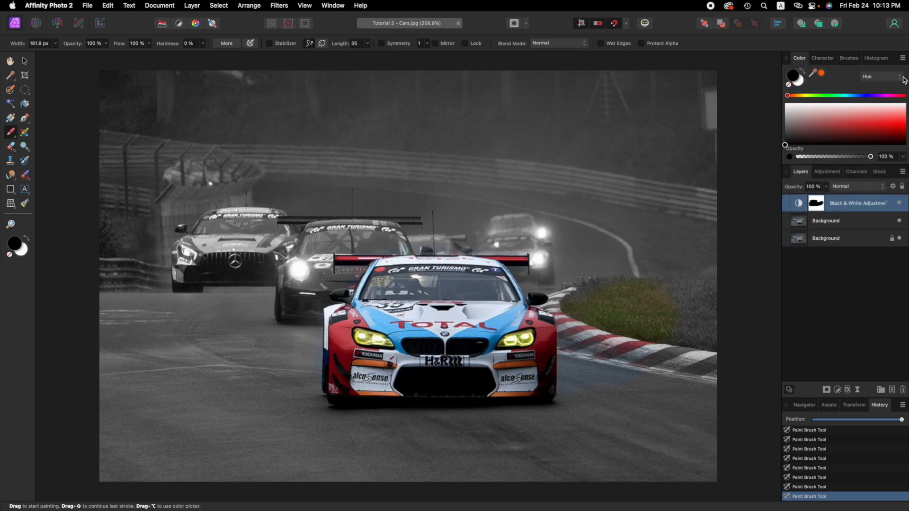
pyautogui.click(902, 58)
pyautogui.click(884, 101)
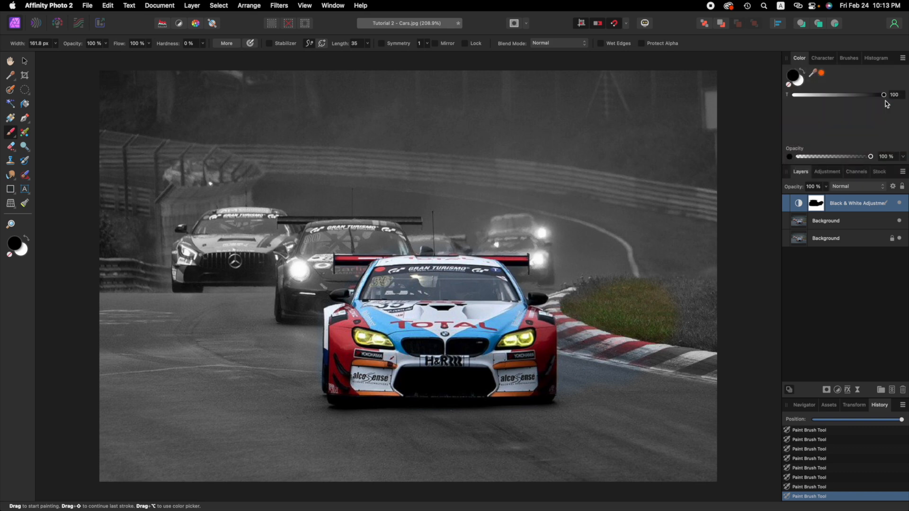
# Step: Display the colour controls as sliders, set their colour model to RGB, and return to the Wheel display
pyautogui.click(903, 58)
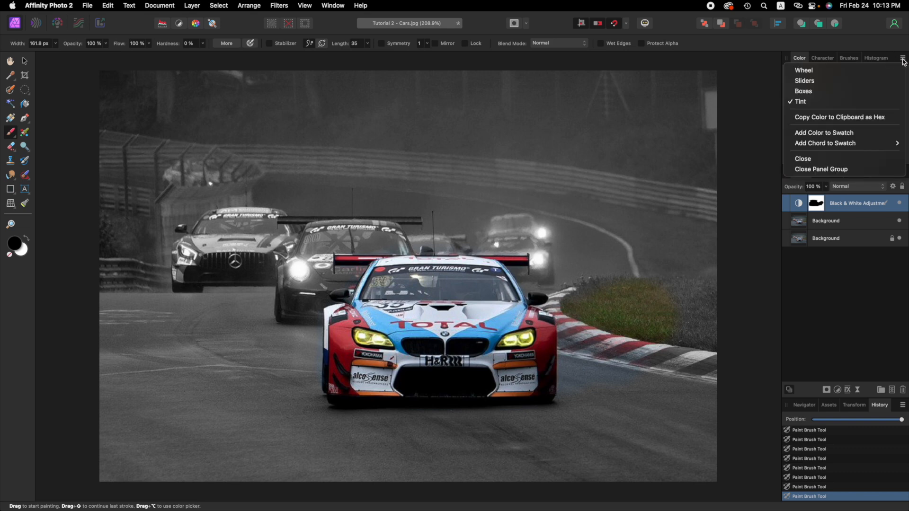
pyautogui.click(819, 81)
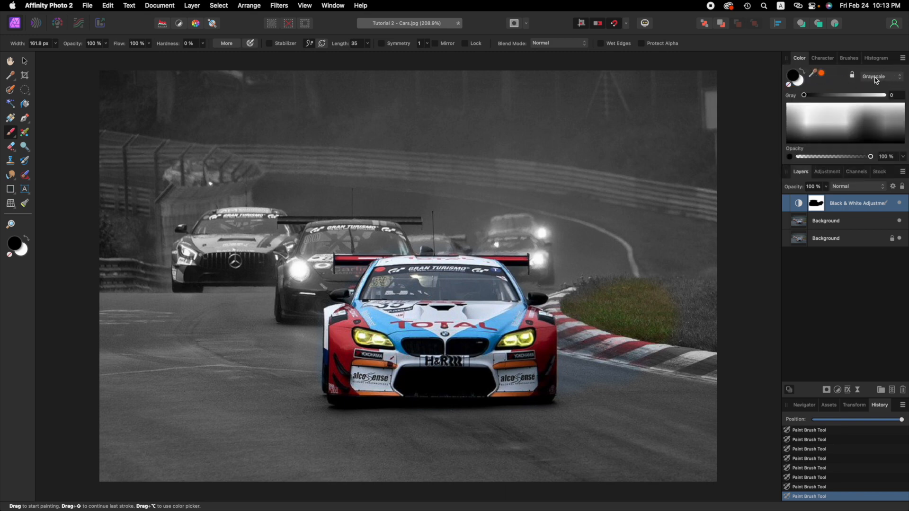
pyautogui.click(876, 80)
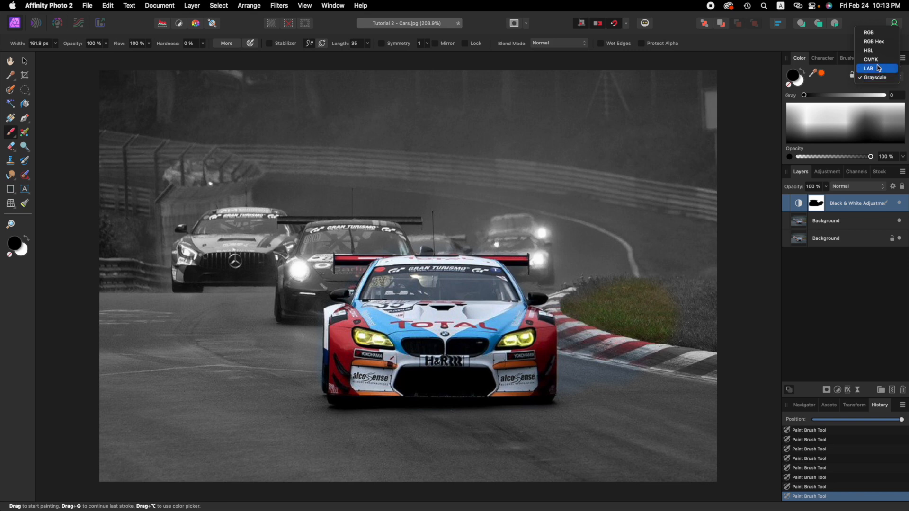
pyautogui.click(878, 34)
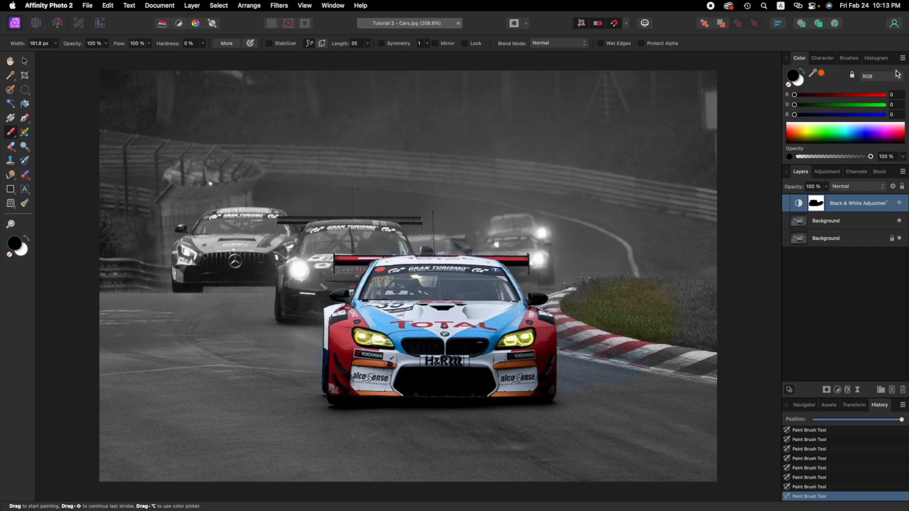
pyautogui.click(903, 58)
pyautogui.click(888, 70)
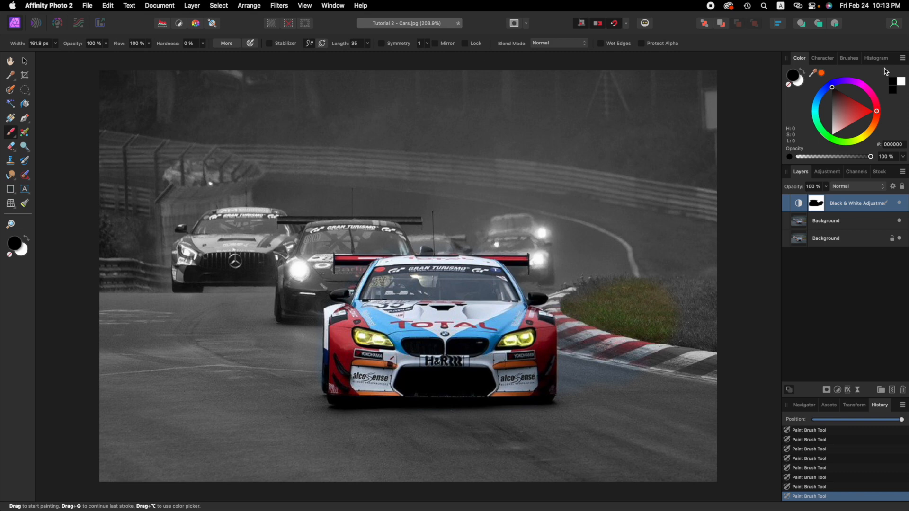
# Step: Switch the colour controls from Wheel to Sliders and back to Wheel
pyautogui.click(902, 58)
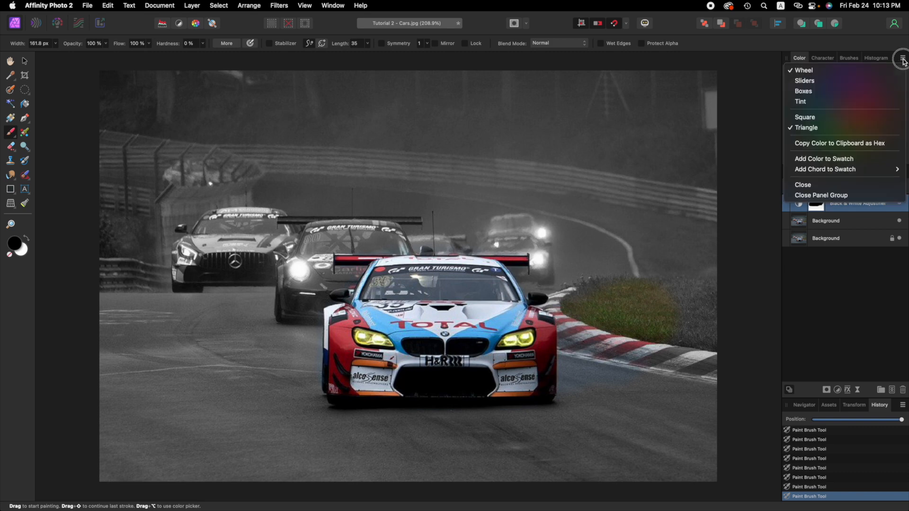
pyautogui.click(849, 70)
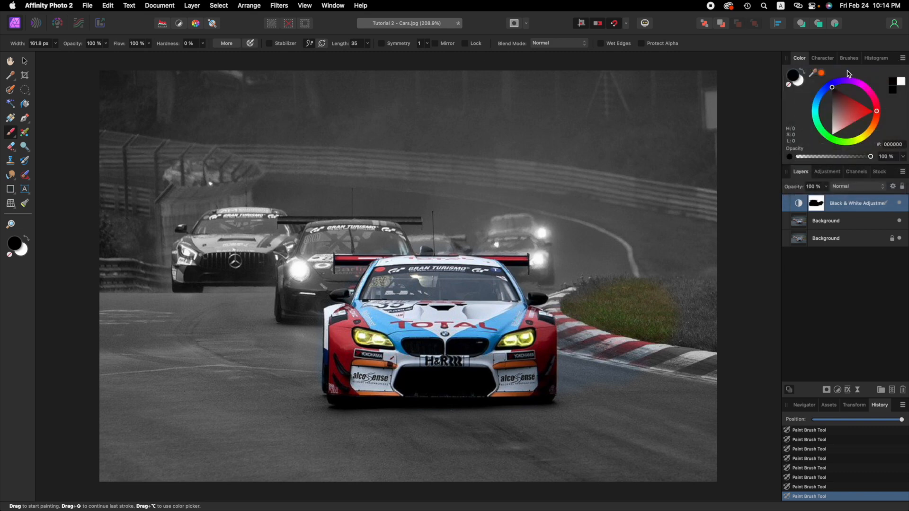
pyautogui.click(902, 59)
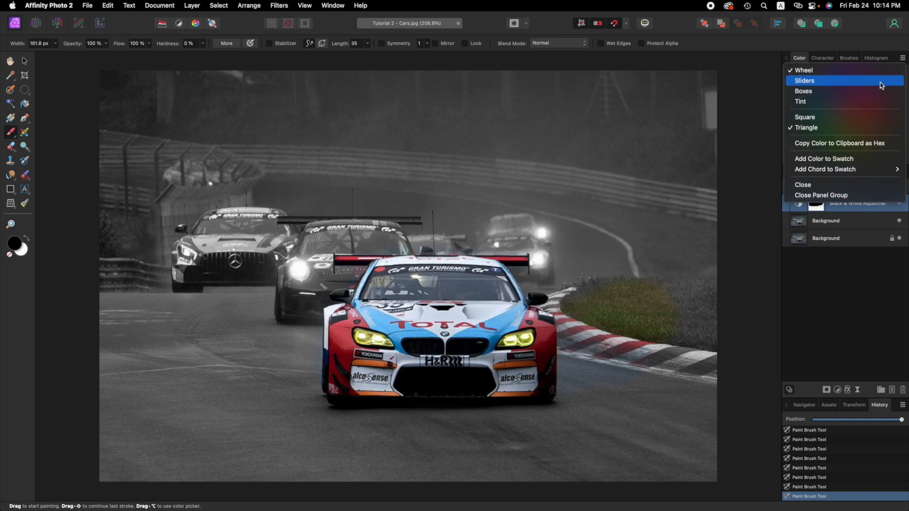
pyautogui.click(880, 82)
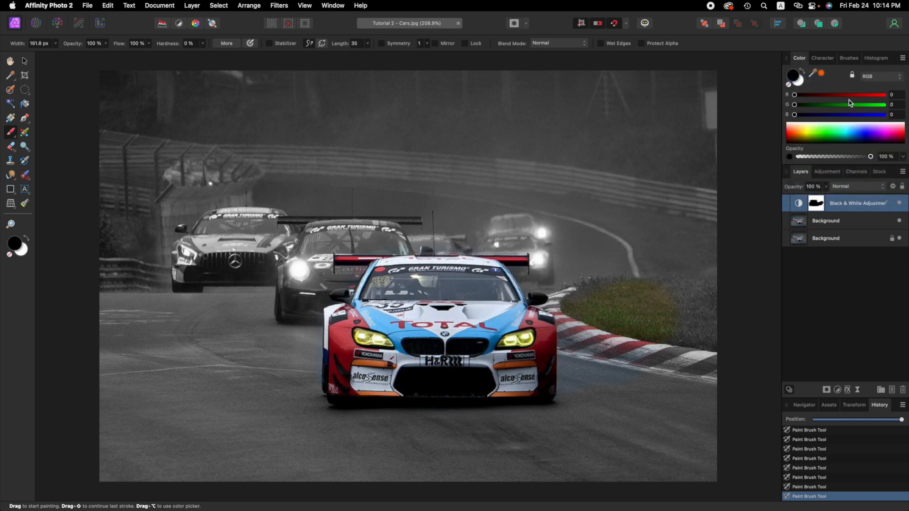
pyautogui.click(903, 58)
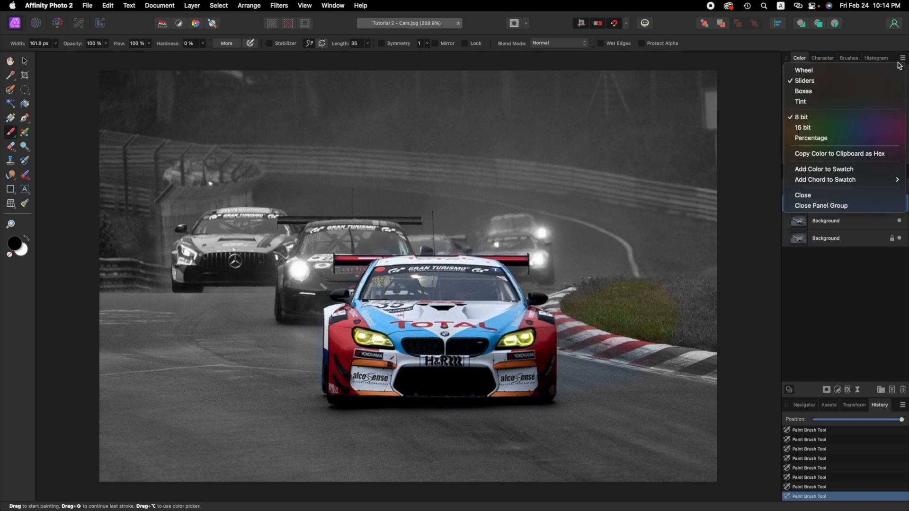
pyautogui.click(881, 70)
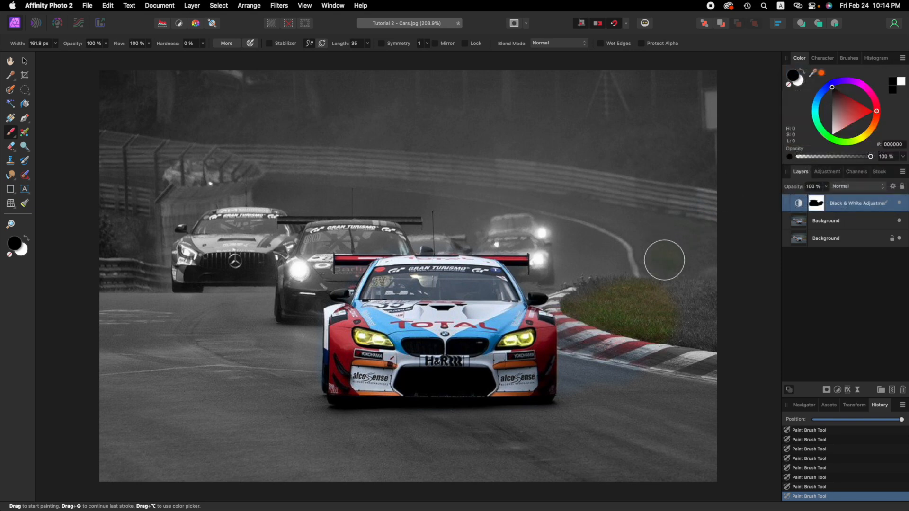
# Step: Paint white on the mask over the track, kerb and grass beside the front car to hide their colour
pyautogui.click(799, 81)
pyautogui.moveTo(680, 294); pyautogui.dragTo(675, 348)
pyautogui.moveTo(670, 255)
pyautogui.mouseDown()
pyautogui.moveTo(663, 369)
pyautogui.moveTo(654, 248)
pyautogui.moveTo(643, 374)
pyautogui.moveTo(625, 276)
pyautogui.moveTo(616, 393)
pyautogui.moveTo(603, 286)
pyautogui.moveTo(590, 382)
pyautogui.moveTo(578, 293)
pyautogui.moveTo(571, 341)
pyautogui.mouseUp()
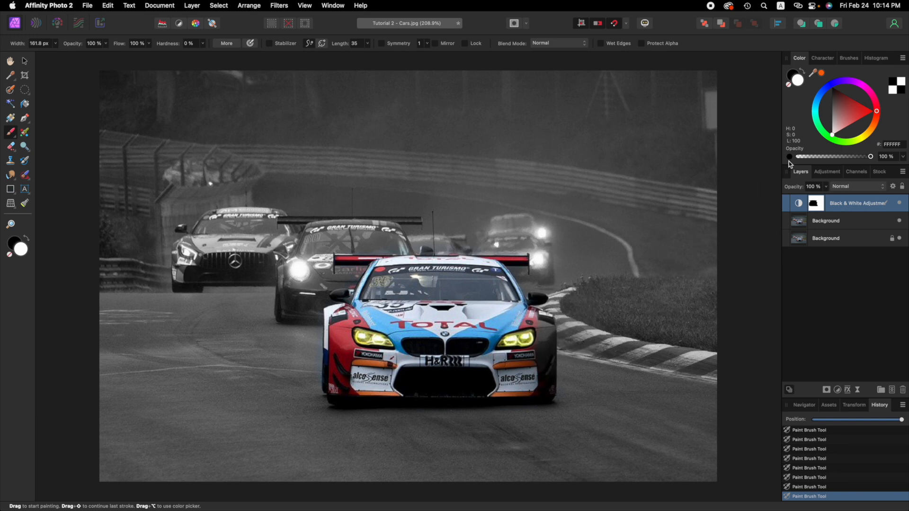
# Step: Paint black on the mask over the front car's fender to restore its colour, keeping the Black & White adjustment layer selected
pyautogui.click(791, 78)
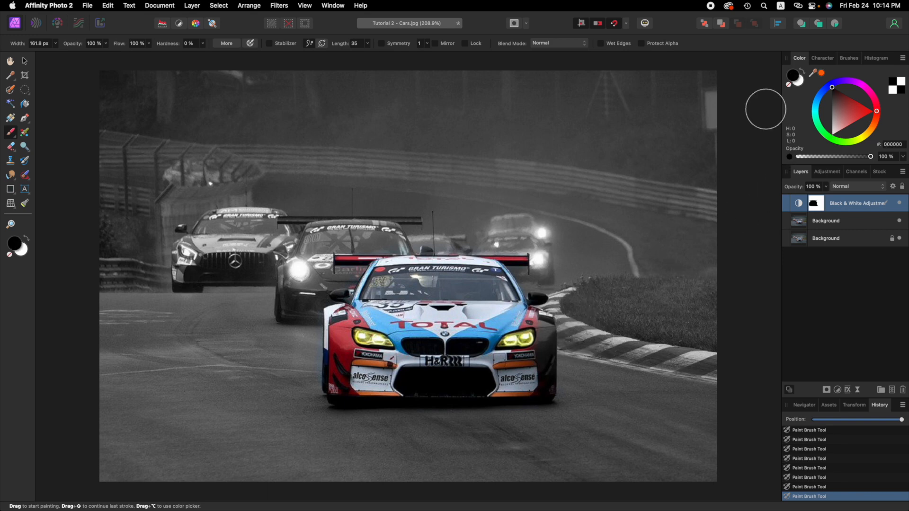
pyautogui.moveTo(532, 339)
pyautogui.mouseDown()
pyautogui.moveTo(535, 373)
pyautogui.moveTo(535, 335)
pyautogui.moveTo(533, 373)
pyautogui.moveTo(509, 349)
pyautogui.mouseUp()
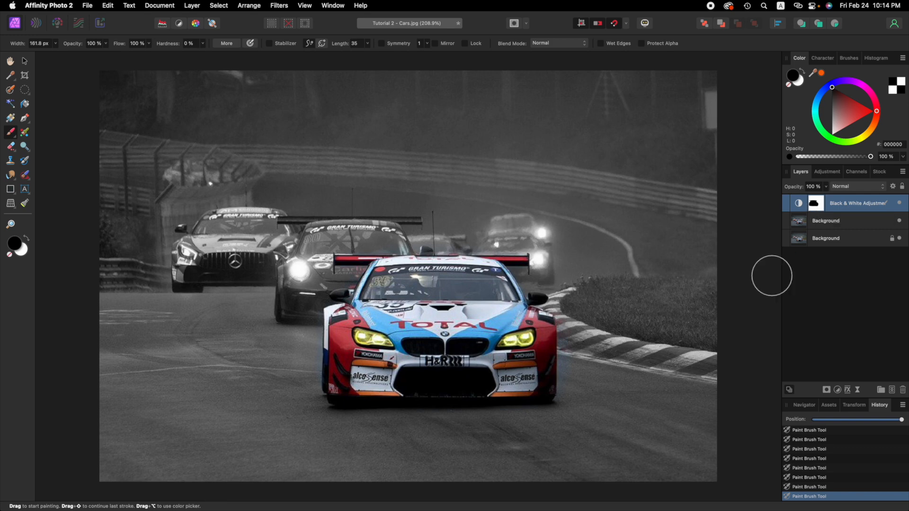
pyautogui.click(822, 241)
pyautogui.click(829, 208)
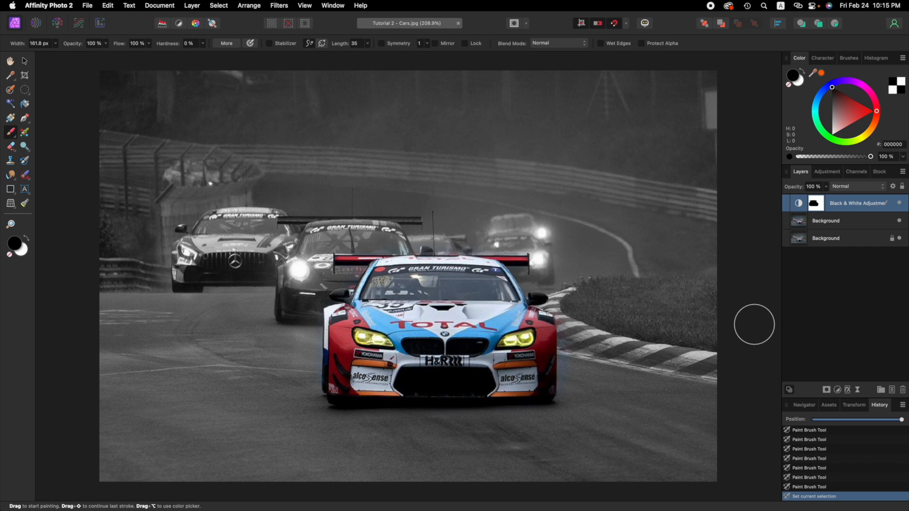
# Step: Undo all the mask painting and the adjustment back to the original photo, and duplicate the Background layer
pyautogui.press('super+z')
pyautogui.press('super+z')
pyautogui.press('super+z')
pyautogui.press('super+z')
pyautogui.press('super+z')
pyautogui.press('super+z')
pyautogui.press('super+z')
pyautogui.press('super+z')
pyautogui.press('super+z')
pyautogui.press('super+z')
pyautogui.press('super+z')
pyautogui.press('super+z')
pyautogui.press('super+z')
pyautogui.press('super+z')
pyautogui.press('super+z')
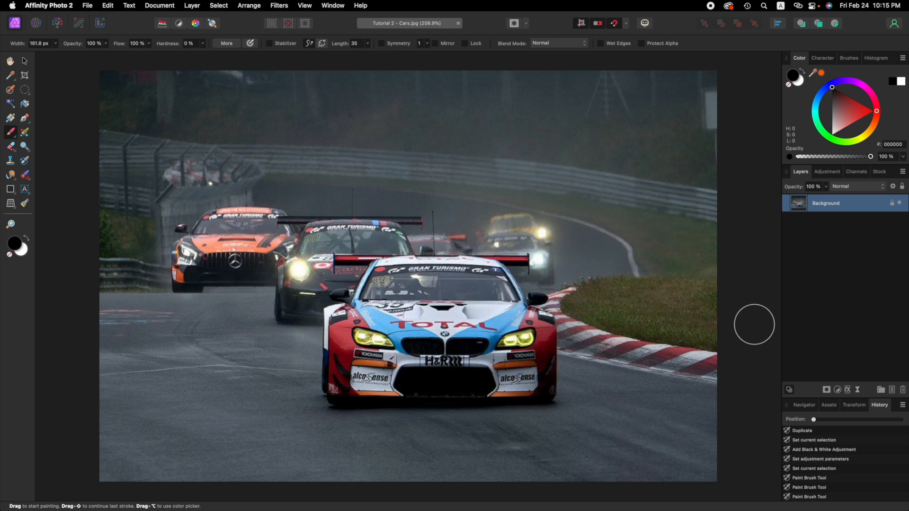
pyautogui.press('super+j')
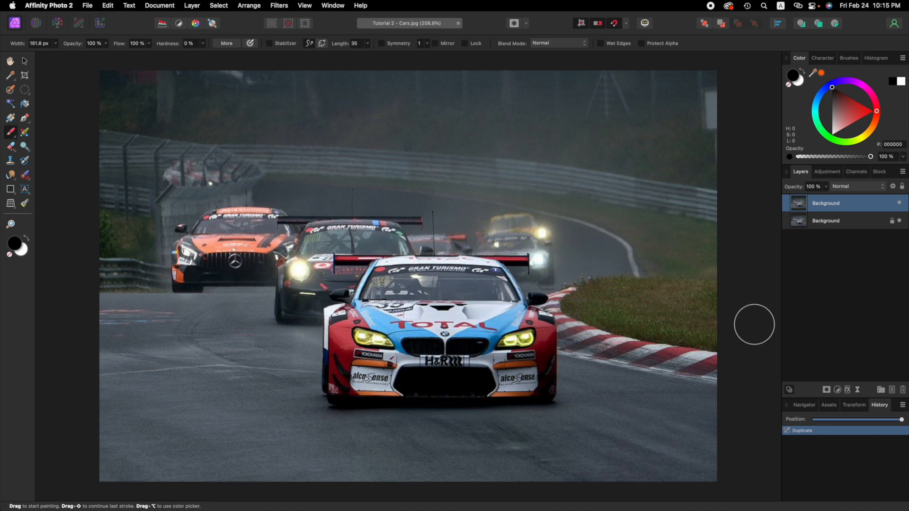
pyautogui.moveTo(724, 328); pyautogui.dragTo(716, 349)
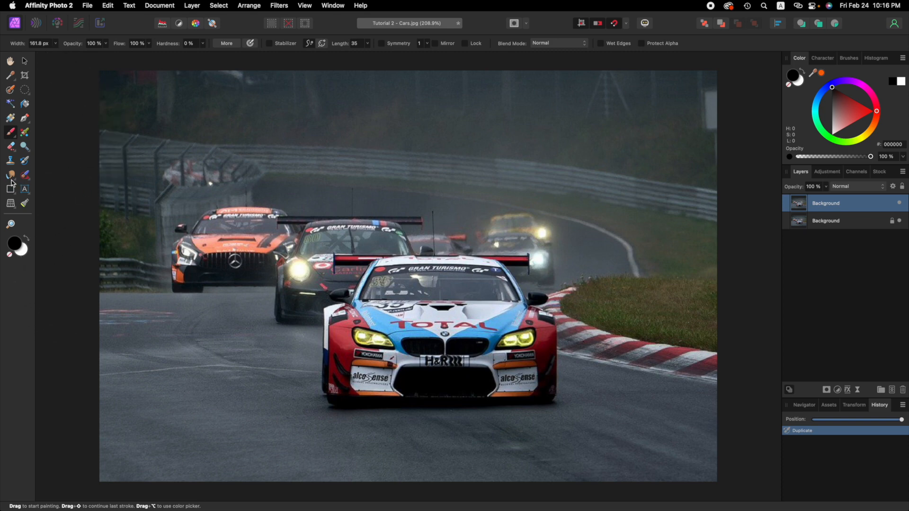
# Step: Show the selection tools, switch to the Rectangular Marquee Tool, and return to the Selection Brush Tool
pyautogui.click(10, 93)
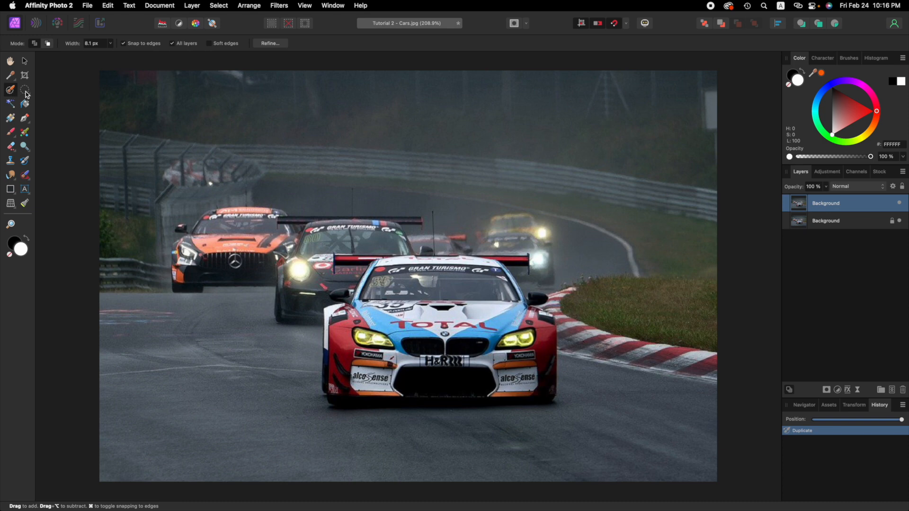
pyautogui.click(25, 91)
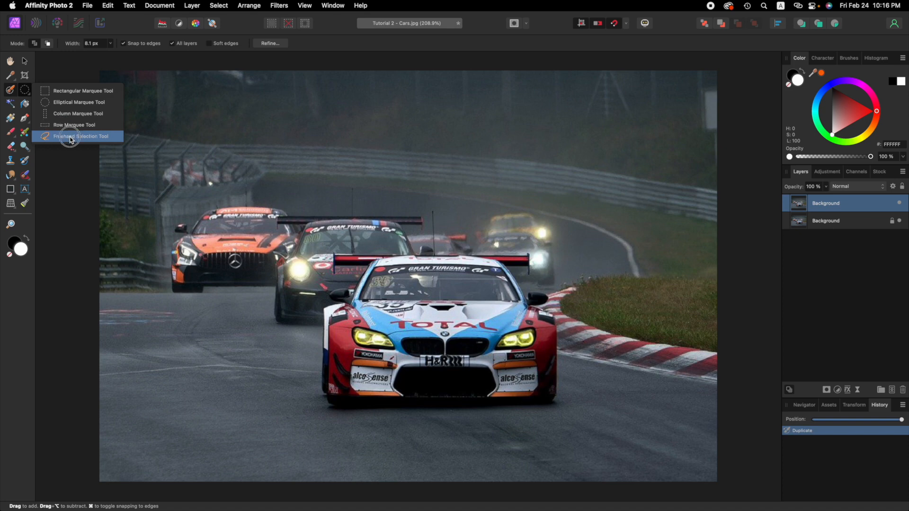
pyautogui.click(69, 94)
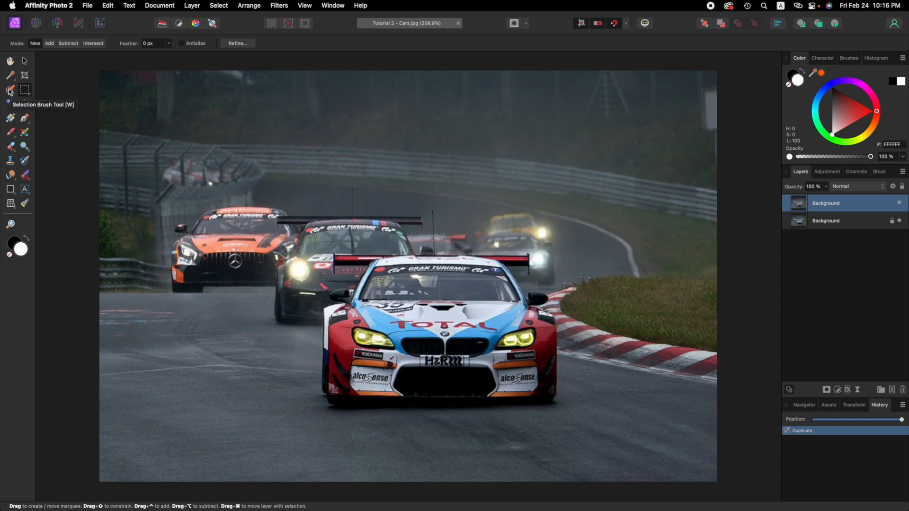
pyautogui.click(10, 93)
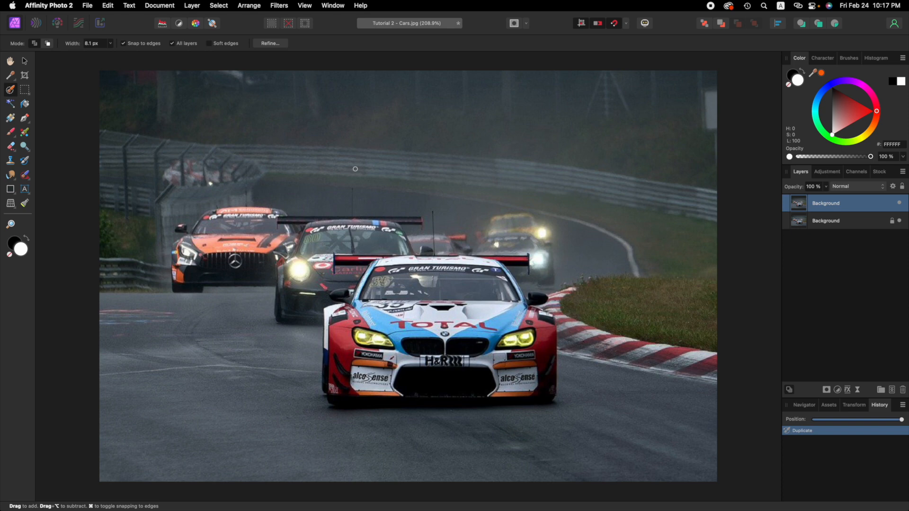
# Step: Enlarge and shrink the selection brush repeatedly to demonstrate resizing it
pyautogui.press(']')
pyautogui.press(']')
pyautogui.press(']')
pyautogui.press(']')
pyautogui.press(']')
pyautogui.press(']')
pyautogui.press(']')
pyautogui.press(']')
pyautogui.press(']')
pyautogui.press(']')
pyautogui.press(']')
pyautogui.press(']')
pyautogui.press('[')
pyautogui.press('[')
pyautogui.press('[')
pyautogui.press(']')
pyautogui.press(']')
pyautogui.press('[')
pyautogui.press('[')
pyautogui.press('[')
pyautogui.press(']')
pyautogui.press(']')
pyautogui.press(']')
# Step: Raise the selection brush width to 1027.3 px and bring it back down to 359.8 px
pyautogui.click(95, 44)
pyautogui.click(110, 43)
pyautogui.moveTo(113, 54); pyautogui.dragTo(129, 56)
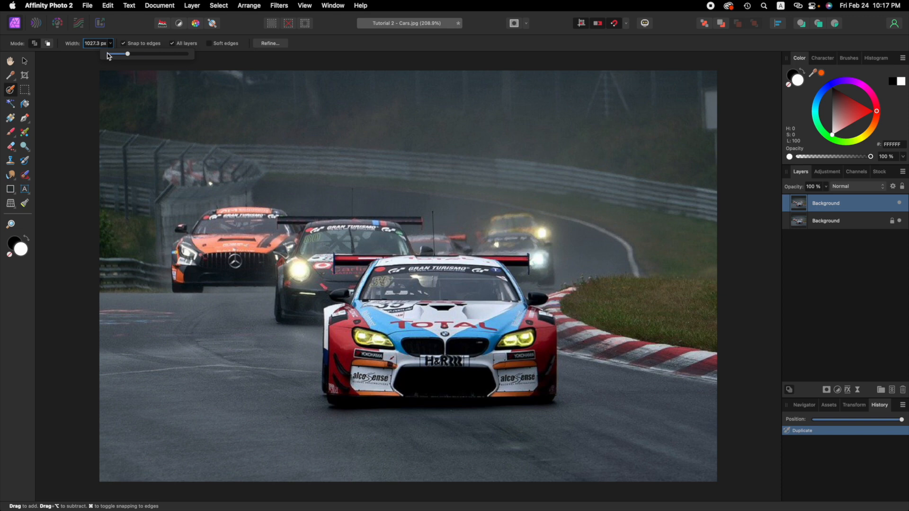
pyautogui.moveTo(127, 56); pyautogui.dragTo(97, 49)
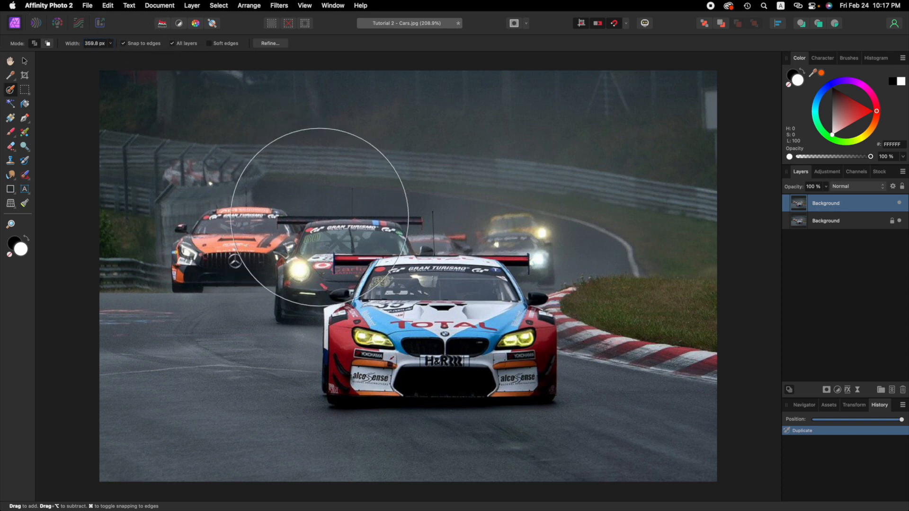
# Step: Try an oversized selection over the cars with the 359.8 px brush, reduce the brush to 221 px, and deselect
pyautogui.click(320, 217)
pyautogui.press('[')
pyautogui.press('[')
pyautogui.press('[')
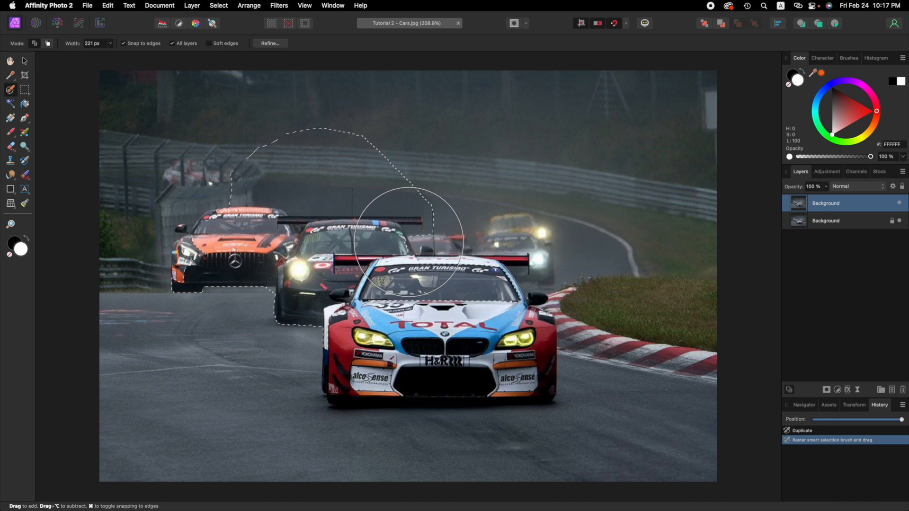
pyautogui.press('super+d')
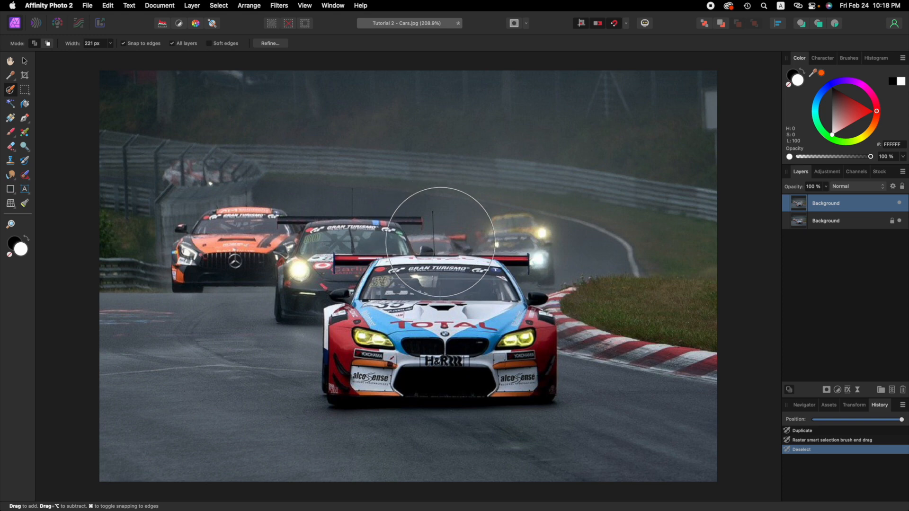
# Step: Reduce the selection brush width to 19.3 px
pyautogui.press('[')
pyautogui.press('[')
pyautogui.press('[')
pyautogui.press('[')
pyautogui.press('[')
pyautogui.press('[')
pyautogui.press('[')
pyautogui.press('[')
pyautogui.press('[')
pyautogui.press('[')
pyautogui.press('[')
pyautogui.press('[')
pyautogui.press('[')
pyautogui.press('[')
pyautogui.press('[')
pyautogui.press('[')
pyautogui.press('[')
pyautogui.press('[')
pyautogui.press('[')
pyautogui.press('[')
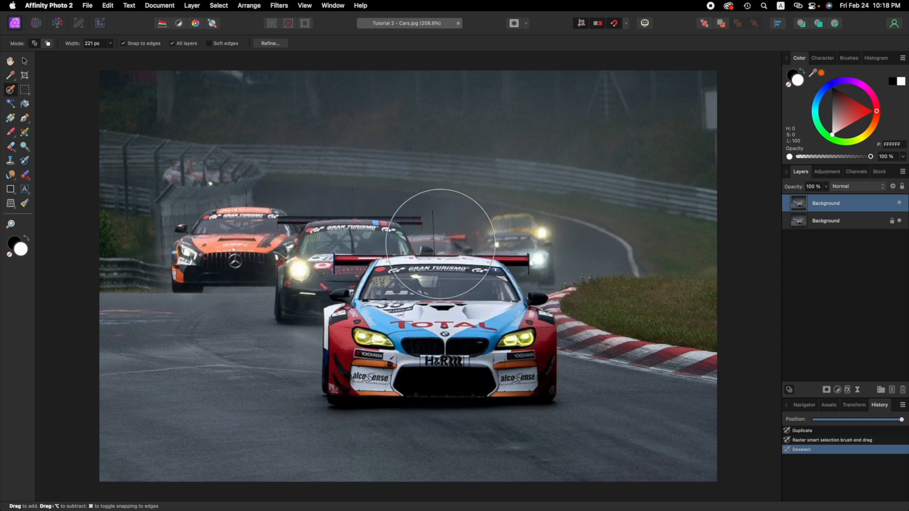
pyautogui.press('[')
pyautogui.press('[')
pyautogui.press('[')
pyautogui.press('[')
pyautogui.press('[')
pyautogui.press('[')
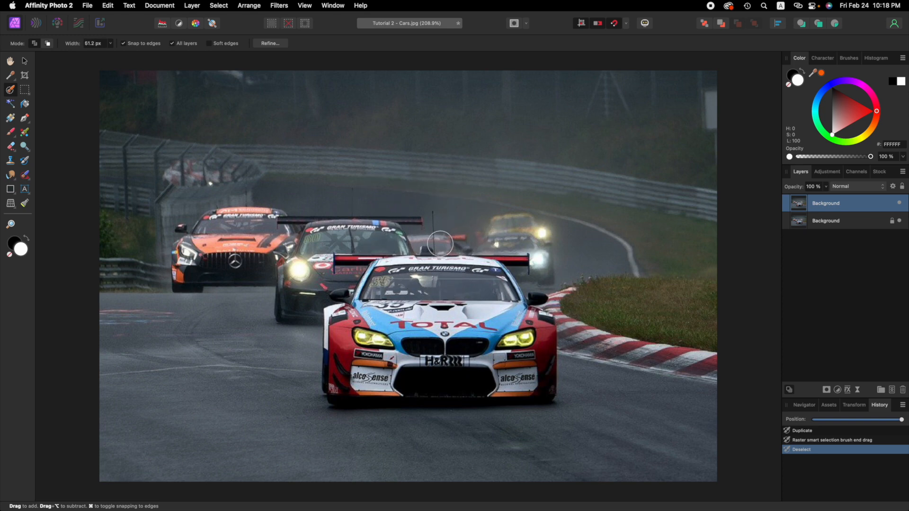
pyautogui.press('[')
pyautogui.press('[')
pyautogui.press('[')
pyautogui.press('[')
pyautogui.press('[')
pyautogui.press('[')
# Step: Select the front car's rear wing, roof, windscreen and bonnet with the selection brush
pyautogui.click(523, 262)
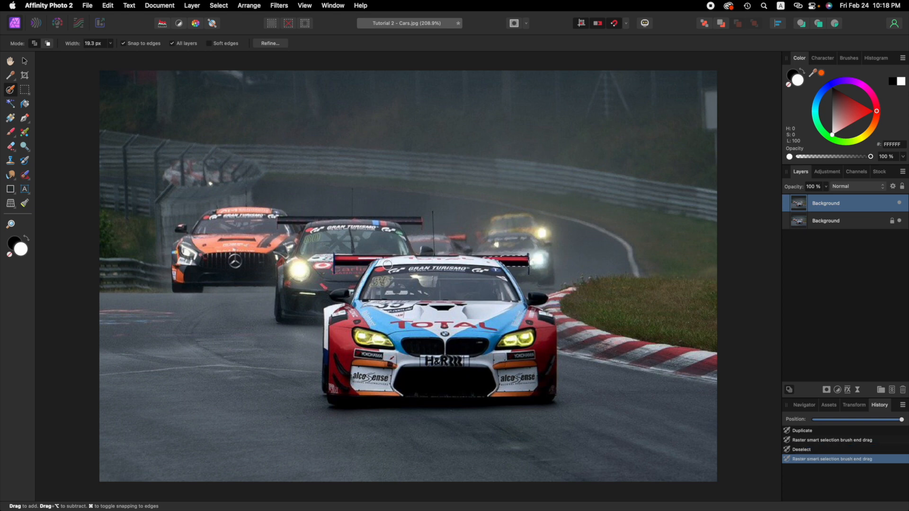
pyautogui.click(339, 260)
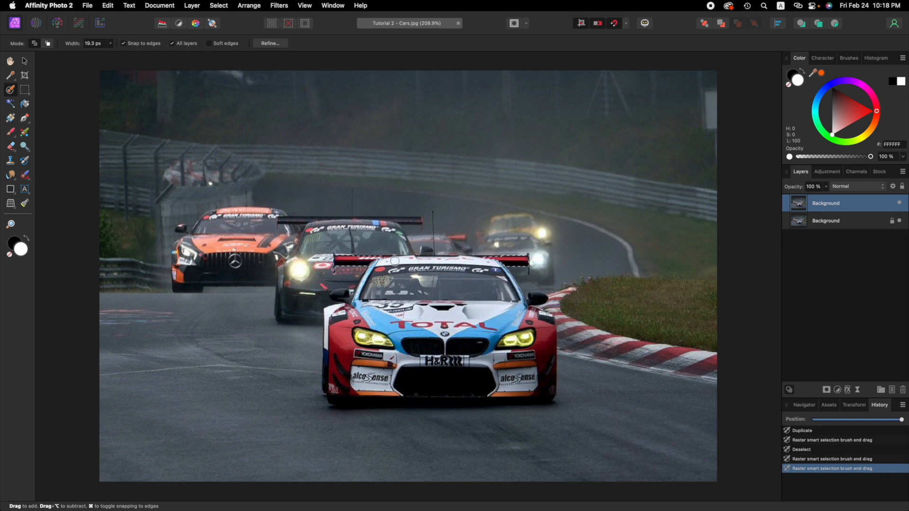
pyautogui.click(370, 262)
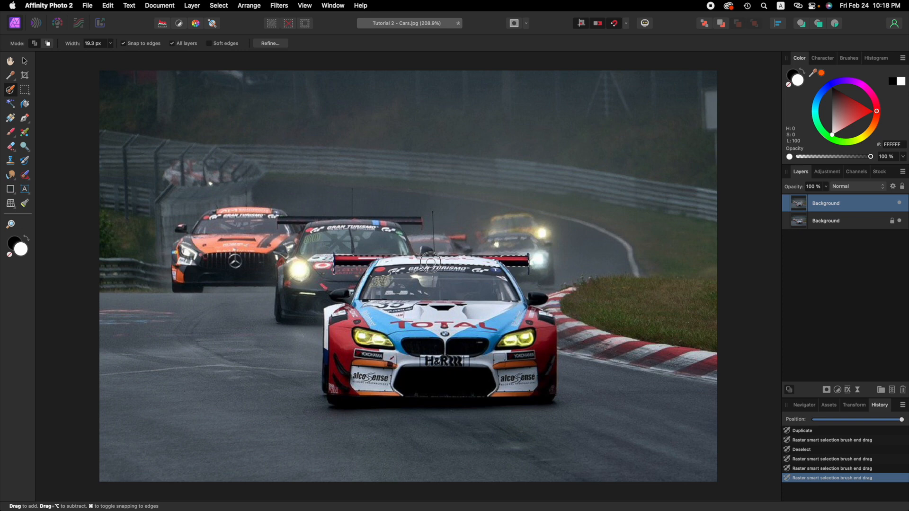
pyautogui.moveTo(475, 262); pyautogui.dragTo(446, 273)
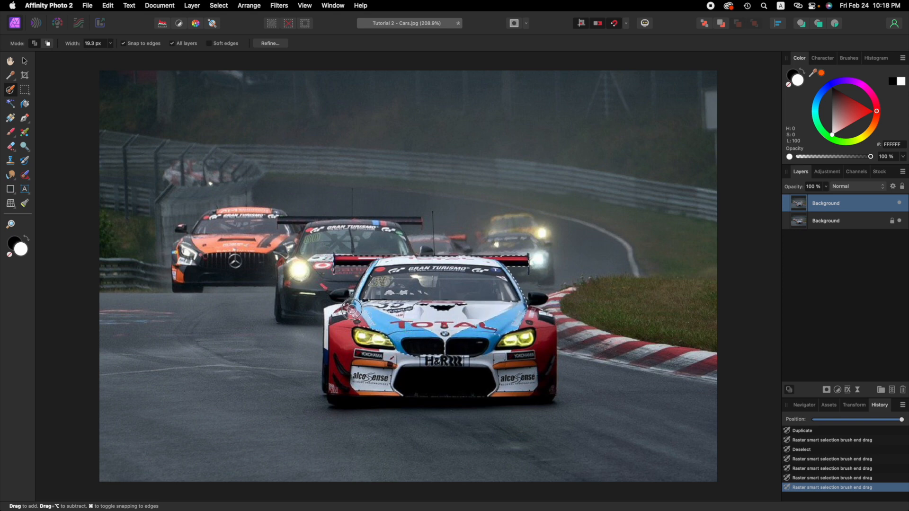
# Step: Extend the selection over the front car's kerb-side headlight, fender and bumper corner
pyautogui.moveTo(484, 349); pyautogui.dragTo(527, 345)
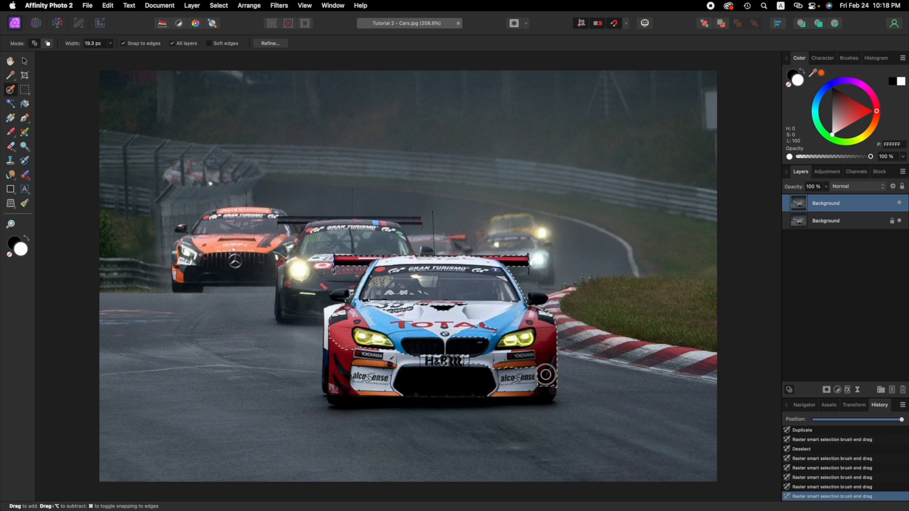
pyautogui.moveTo(545, 384); pyautogui.dragTo(538, 392)
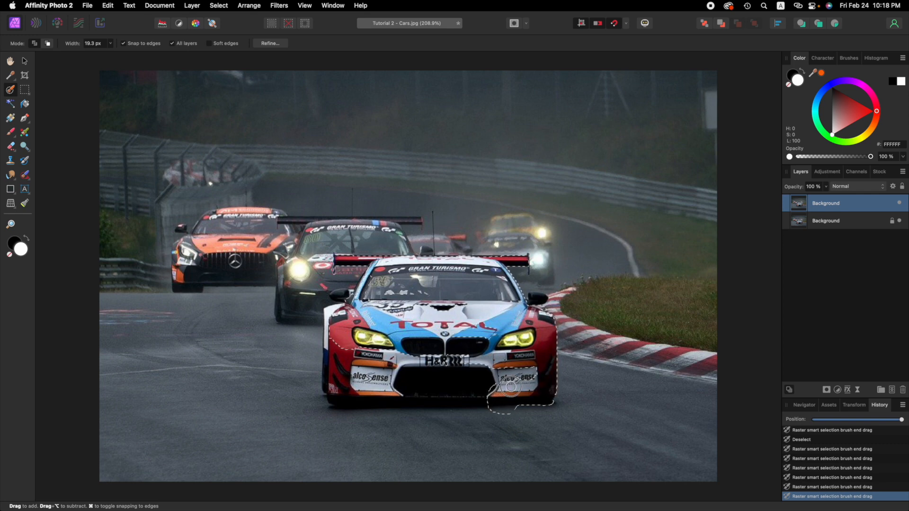
pyautogui.moveTo(519, 383); pyautogui.dragTo(519, 381)
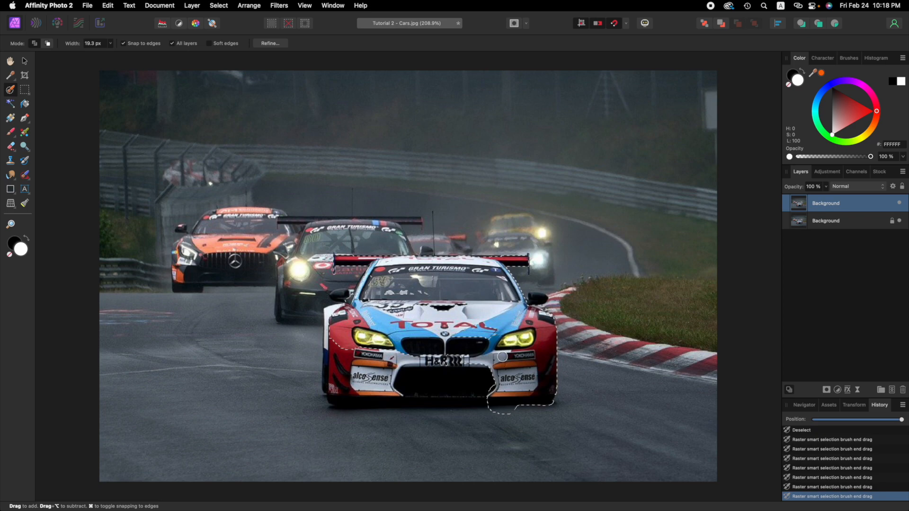
# Step: Add the front car's opposite fender, lower bumper and the area around the H&R plate to the selection
pyautogui.scroll(1, 503, 356)
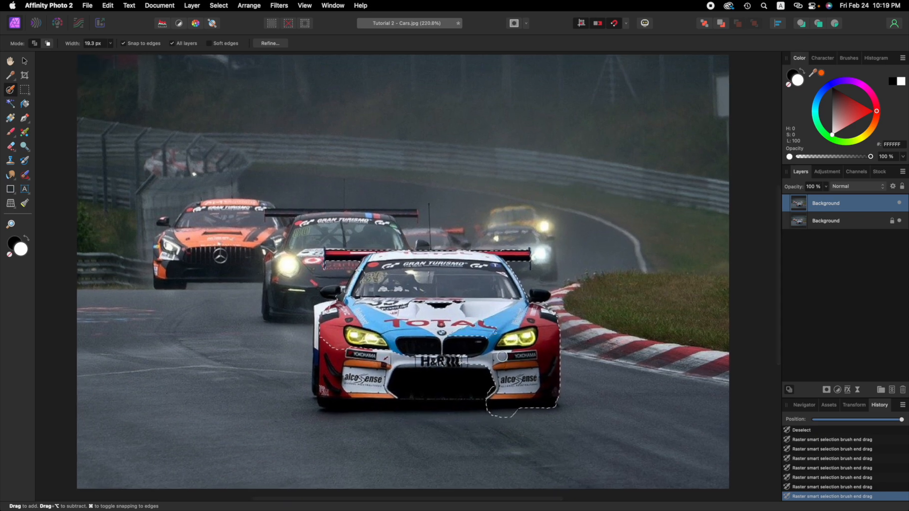
pyautogui.scroll(9, 447, 323)
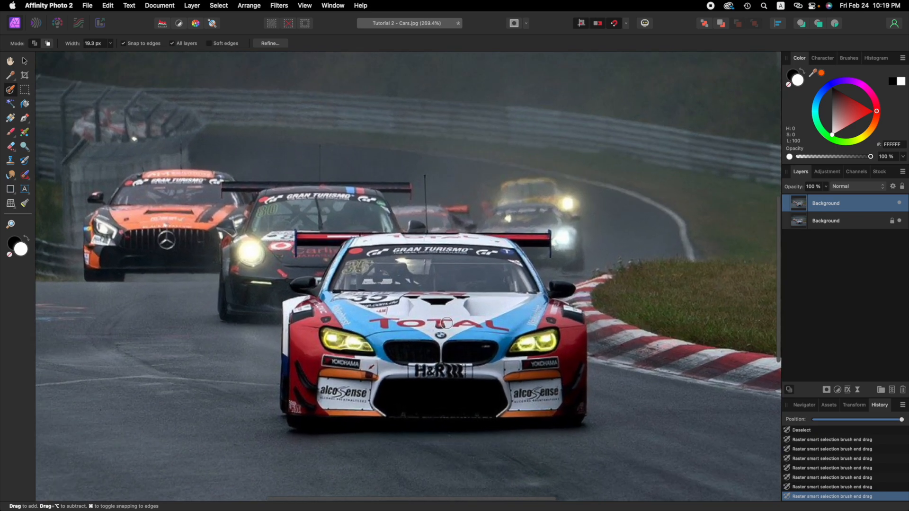
pyautogui.scroll(3, 447, 318)
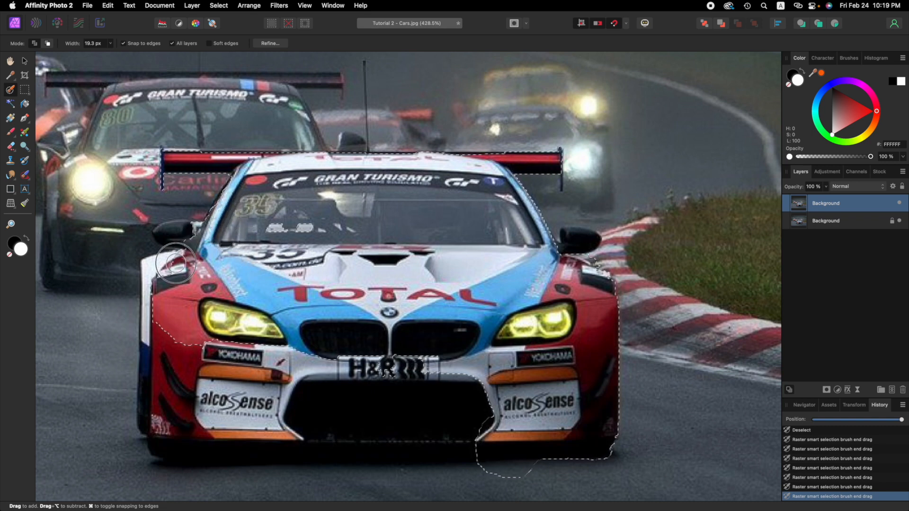
pyautogui.moveTo(158, 291)
pyautogui.mouseDown()
pyautogui.moveTo(157, 362)
pyautogui.moveTo(176, 416)
pyautogui.moveTo(402, 431)
pyautogui.moveTo(398, 424)
pyautogui.mouseUp()
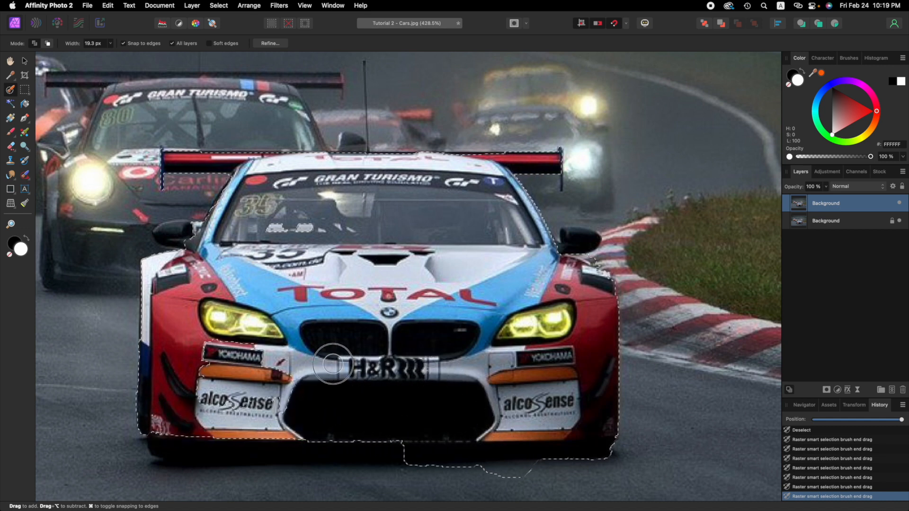
pyautogui.moveTo(358, 361); pyautogui.dragTo(374, 366)
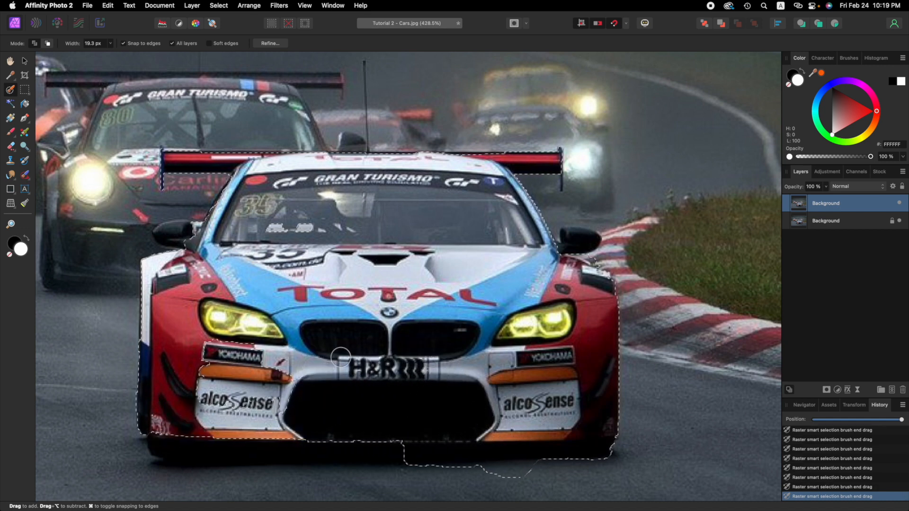
# Step: Examine the selection outline up close around the front car's bumper, fenders, mirrors and rear wing
pyautogui.scroll(5, 320, 342)
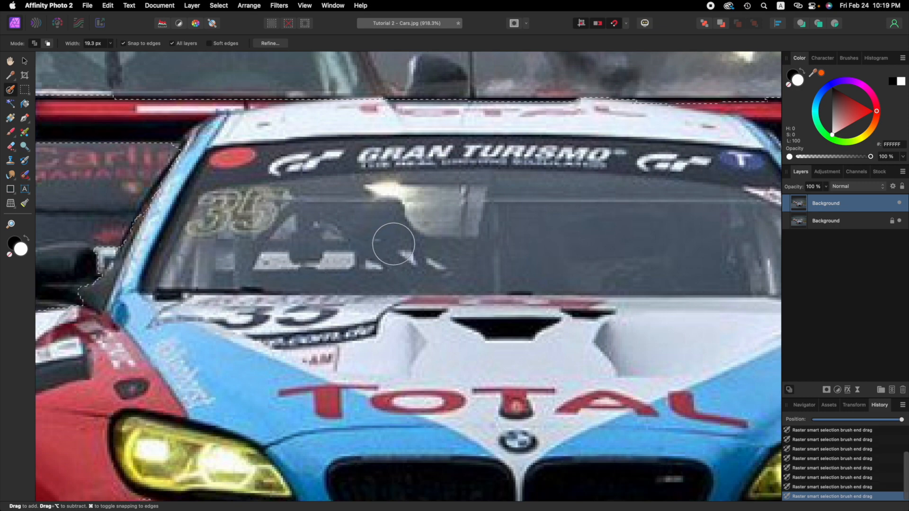
pyautogui.scroll(-5, 400, 248)
pyautogui.hscroll(-2, 400, 249)
pyautogui.scroll(-5, 379, 270)
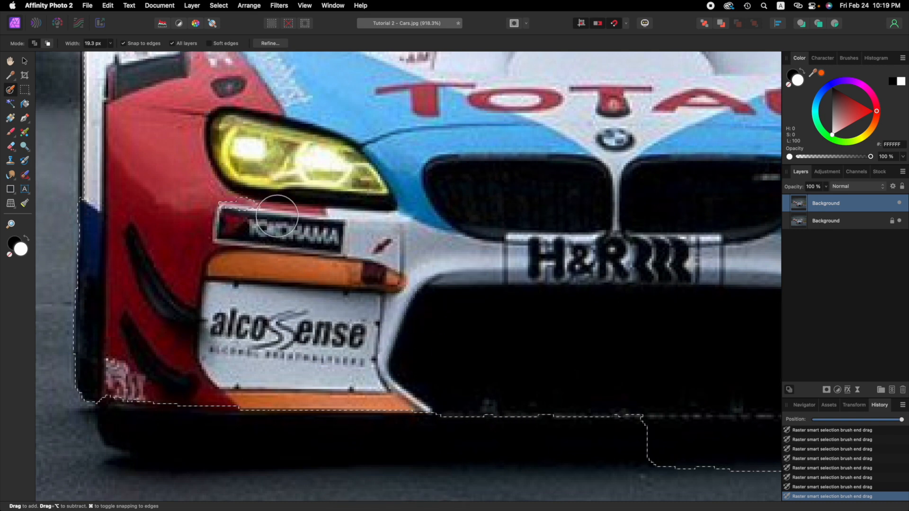
pyautogui.hscroll(10, 416, 251)
pyautogui.scroll(10, 416, 251)
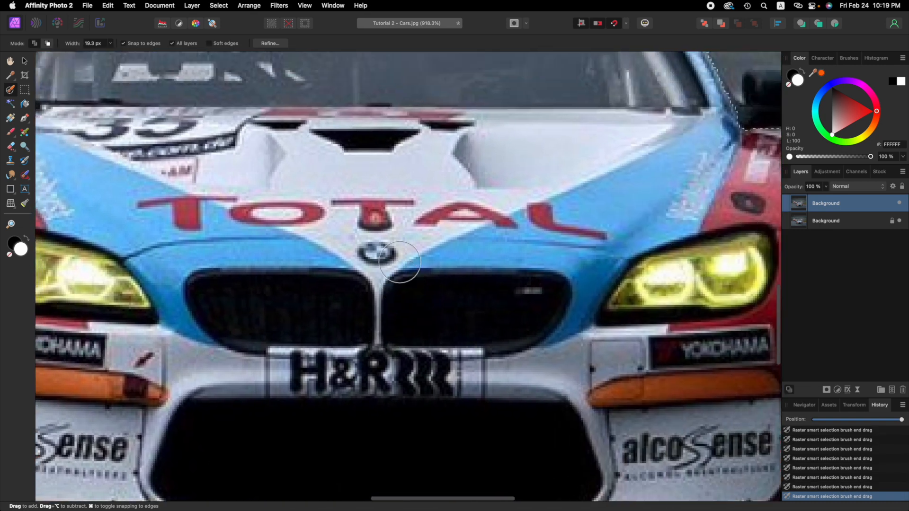
pyautogui.hscroll(5, 521, 346)
pyautogui.scroll(8, 521, 346)
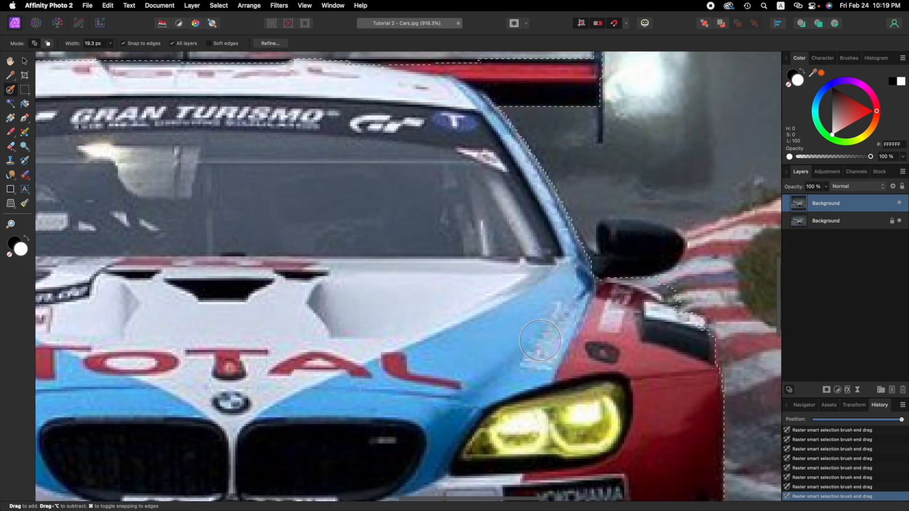
pyautogui.hscroll(-15, 435, 297)
pyautogui.scroll(-5, 436, 297)
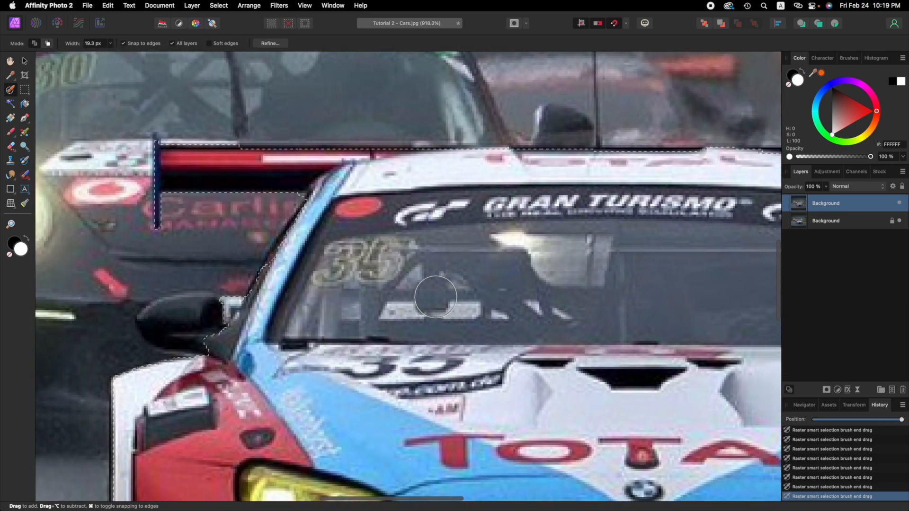
pyautogui.hscroll(-1, 436, 297)
pyautogui.scroll(-1, 435, 296)
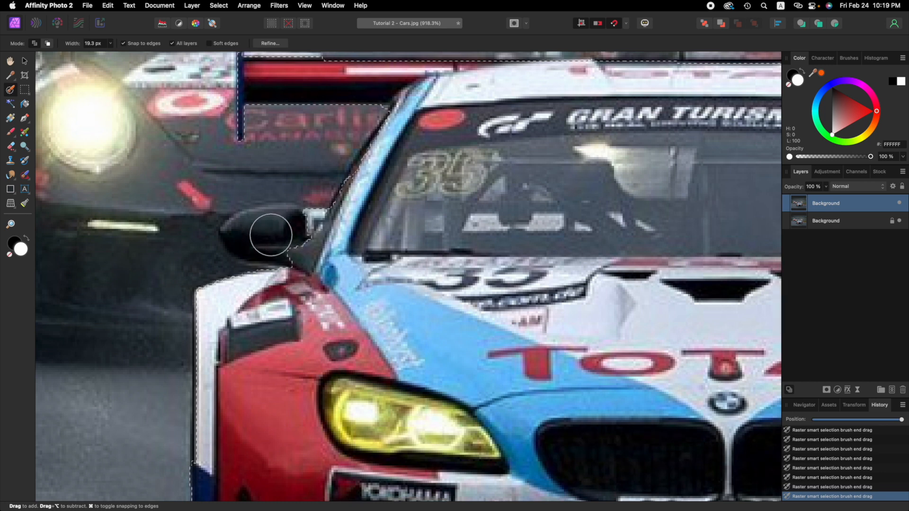
# Step: Add the front car's wing mirror beside the number 35 and the white outer edge of the fender below it to the selection
pyautogui.moveTo(268, 234); pyautogui.dragTo(270, 236)
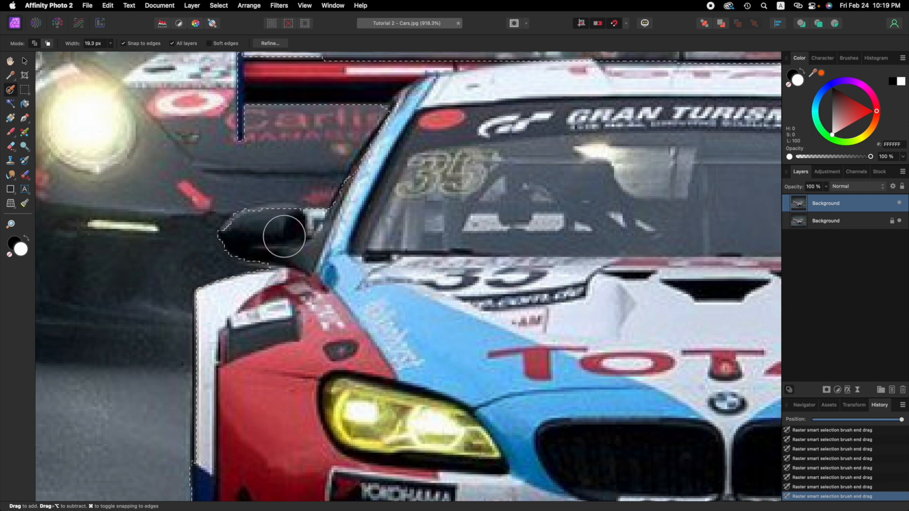
pyautogui.scroll(-10, 308, 306)
pyautogui.scroll(4, 268, 305)
pyautogui.hscroll(-2, 213, 290)
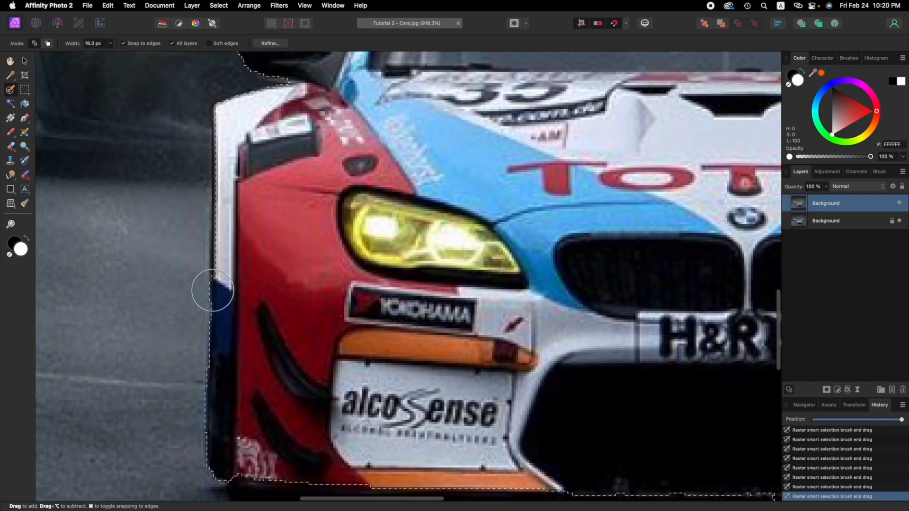
pyautogui.scroll(5, 264, 300)
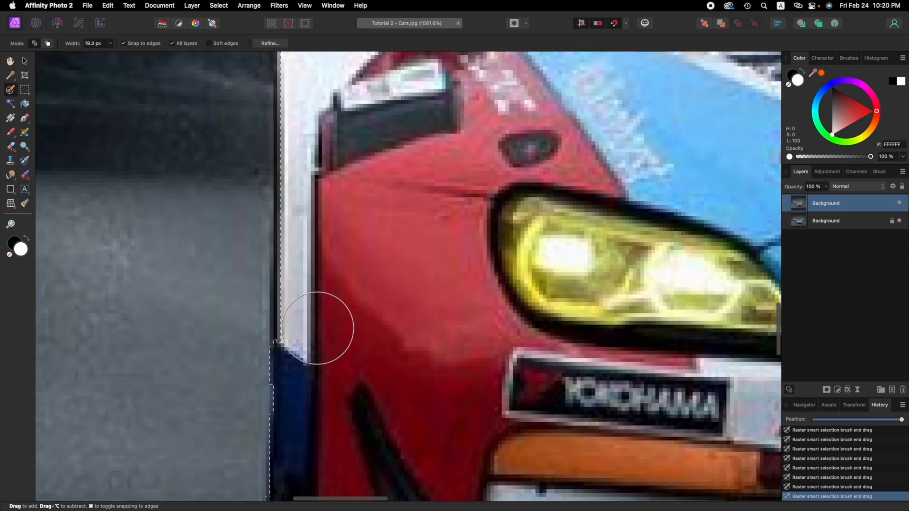
pyautogui.moveTo(317, 328); pyautogui.dragTo(308, 288)
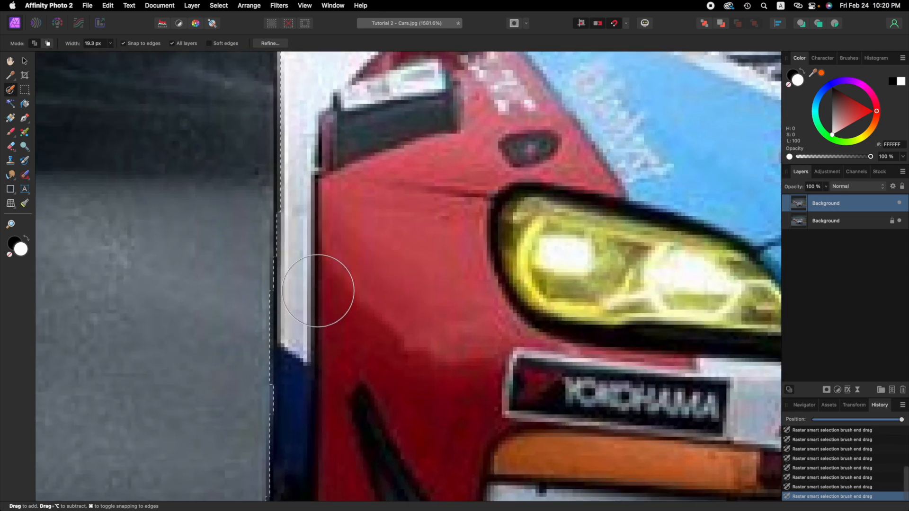
# Step: Reduce the selection brush width to 5.3 px and brush along the rear wing's upper edge above the windscreen's T badge
pyautogui.press('[')
pyautogui.press('[')
pyautogui.press('[')
pyautogui.press('[')
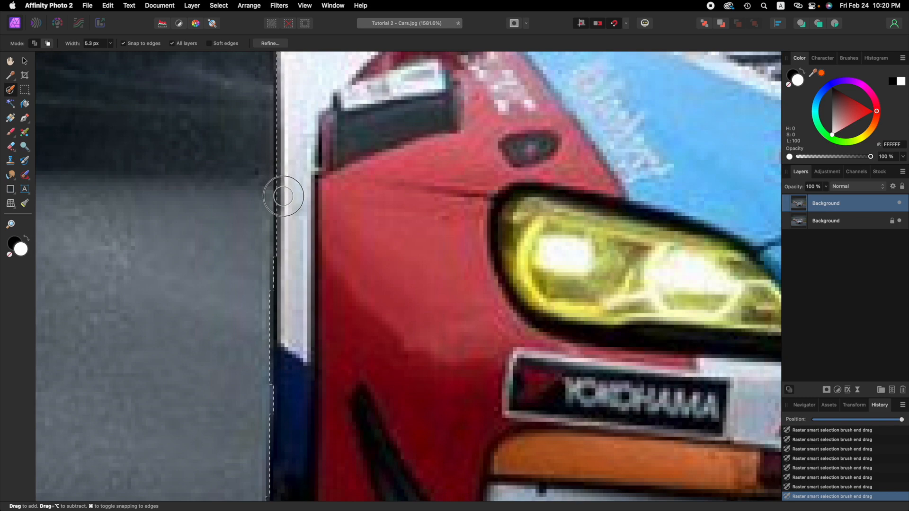
pyautogui.scroll(5, 283, 196)
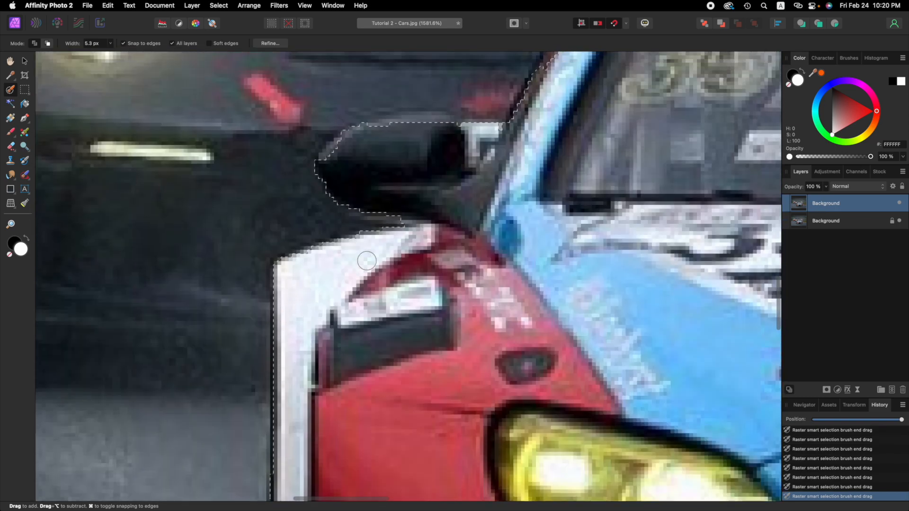
pyautogui.scroll(2, 367, 260)
pyautogui.hscroll(3, 366, 260)
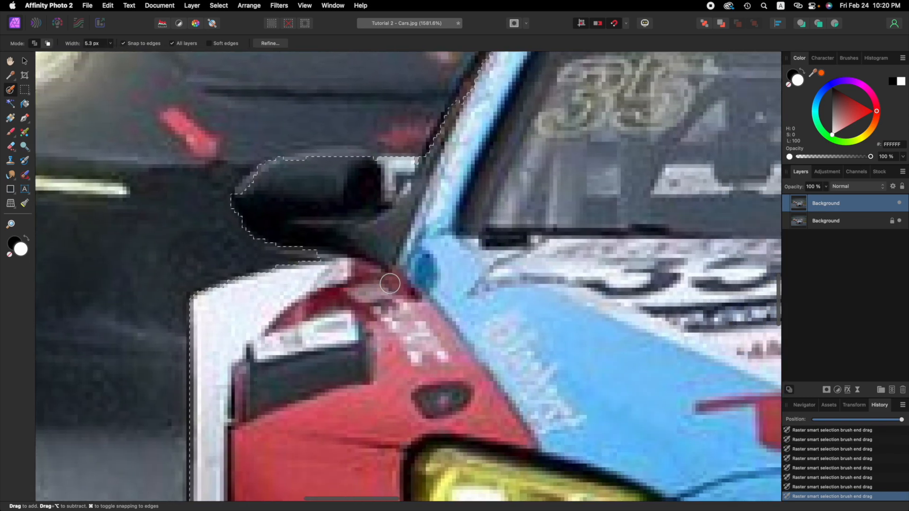
pyautogui.scroll(-5, 390, 283)
pyautogui.hscroll(10, 390, 283)
pyautogui.scroll(3, 389, 283)
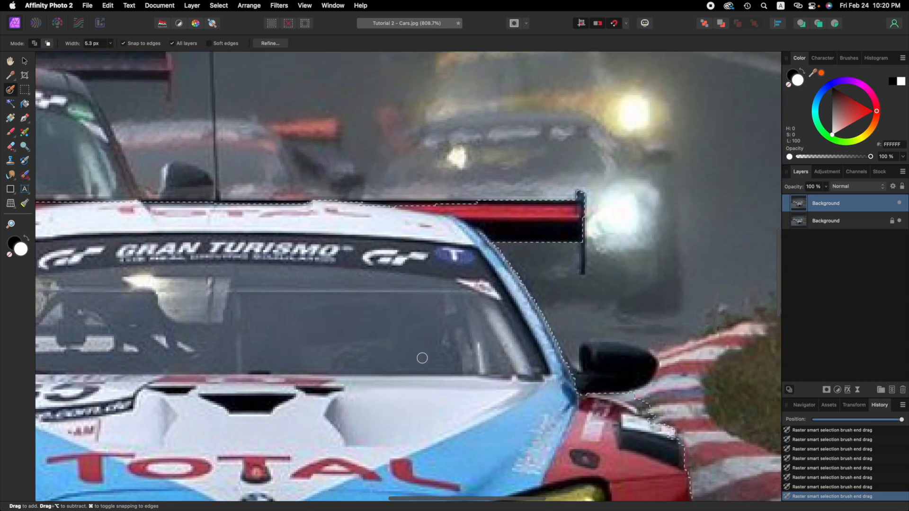
pyautogui.scroll(5, 420, 192)
pyautogui.moveTo(419, 192)
pyautogui.mouseDown()
pyautogui.moveTo(463, 171)
pyautogui.moveTo(293, 172)
pyautogui.moveTo(443, 180)
pyautogui.mouseUp()
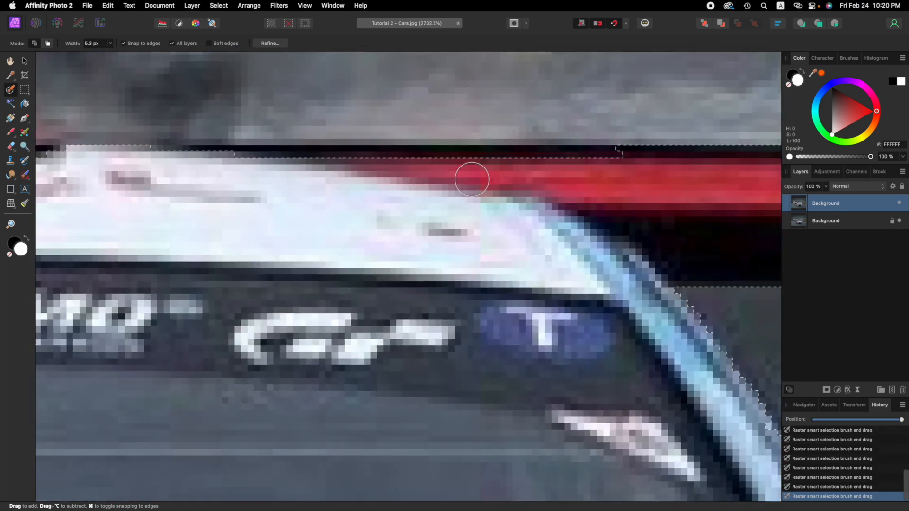
# Step: Extend the selection over the rear wing's thin black upper edge on both sides of the front car's roof
pyautogui.hscroll(-15, 473, 197)
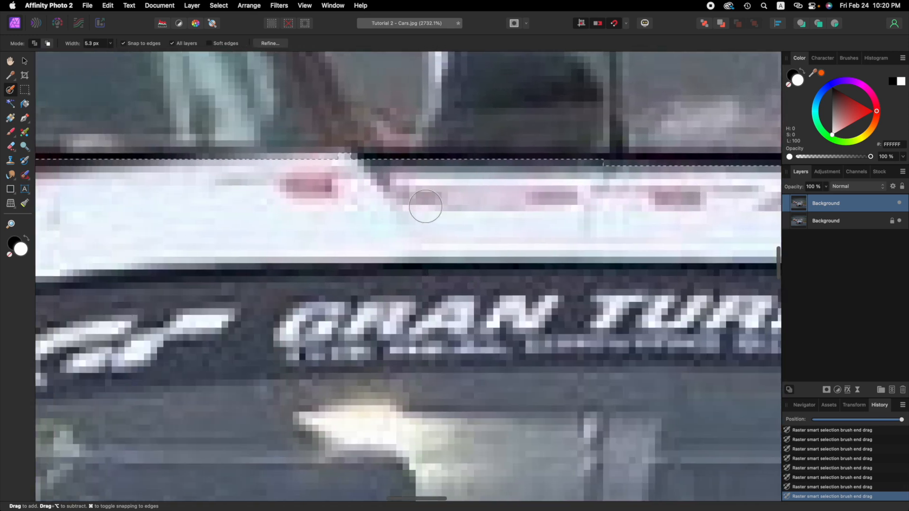
pyautogui.hscroll(-15, 425, 207)
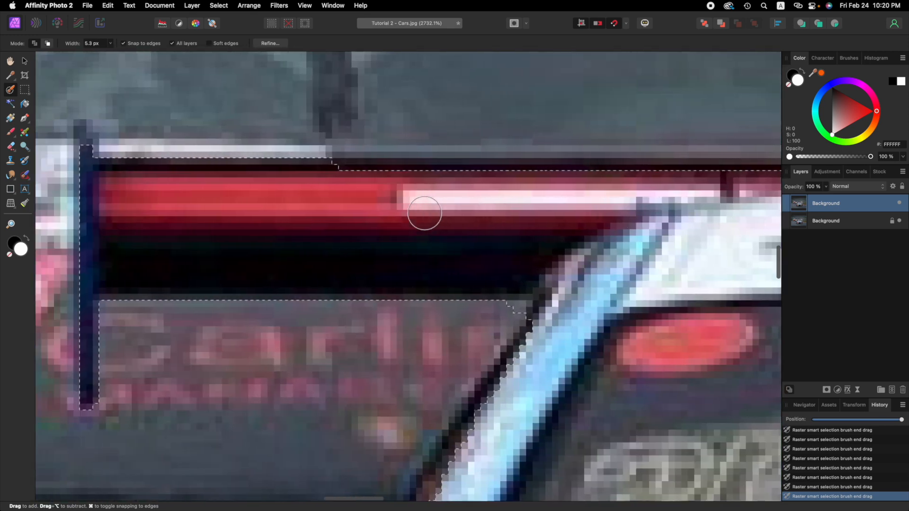
pyautogui.hscroll(-3, 424, 213)
pyautogui.moveTo(420, 201)
pyautogui.mouseDown()
pyautogui.moveTo(375, 180)
pyautogui.moveTo(523, 171)
pyautogui.mouseUp()
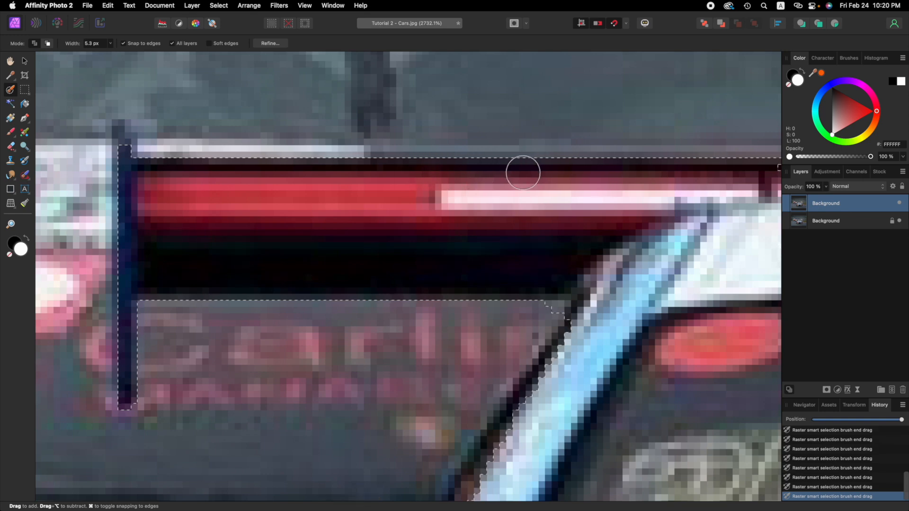
pyautogui.hscroll(10, 417, 255)
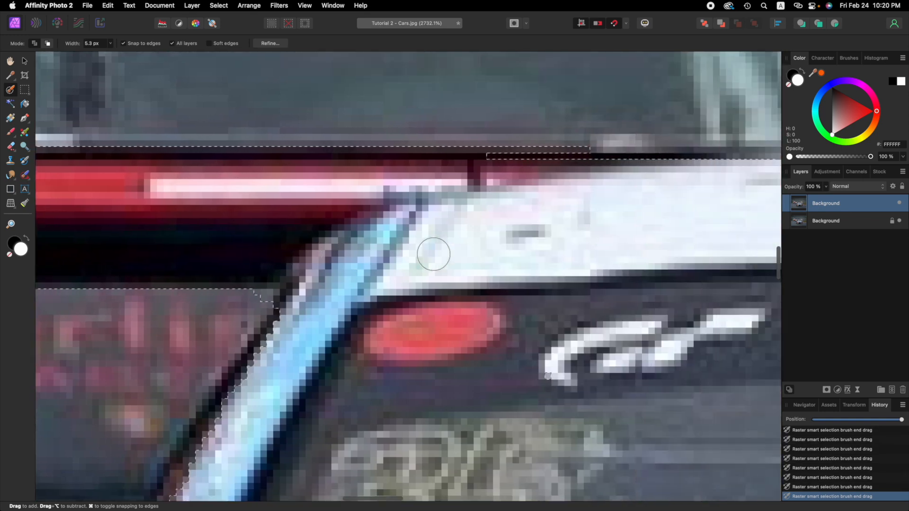
pyautogui.hscroll(15, 432, 252)
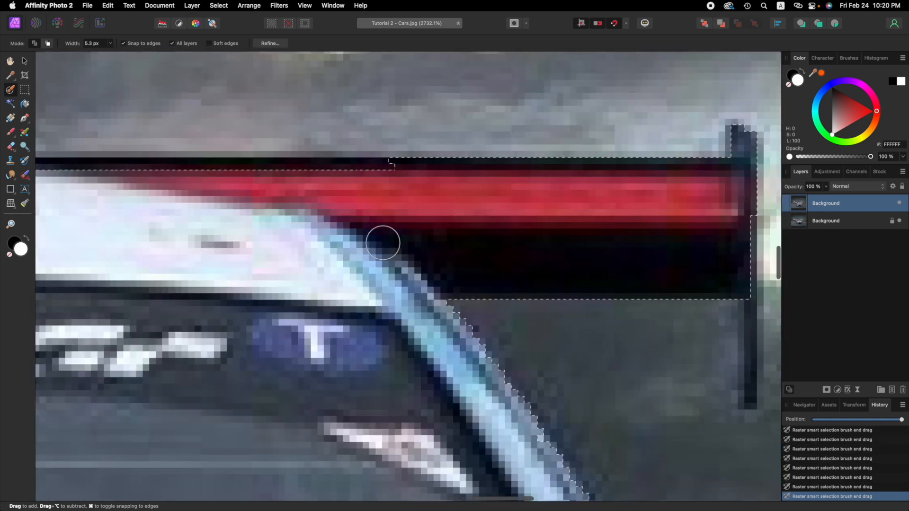
pyautogui.hscroll(7, 350, 232)
pyautogui.hscroll(-12, 231, 194)
pyautogui.hscroll(-3, 255, 213)
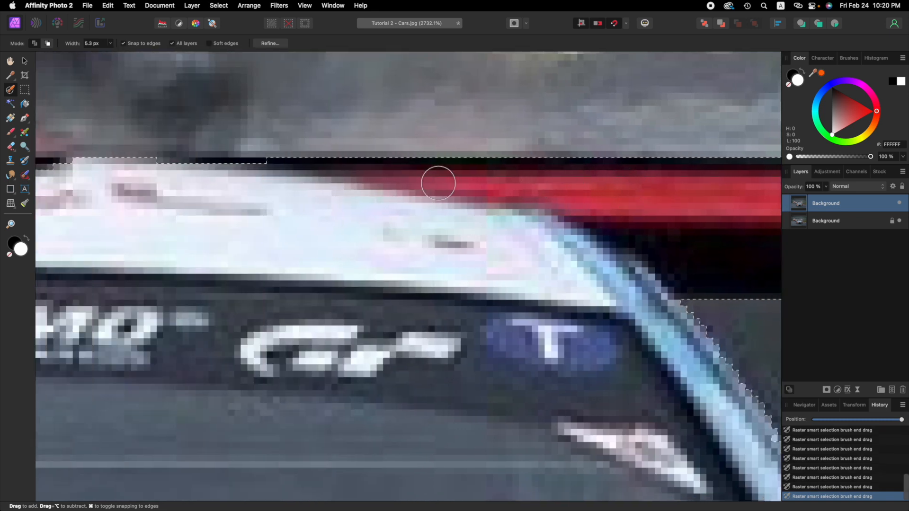
pyautogui.hscroll(-3, 284, 203)
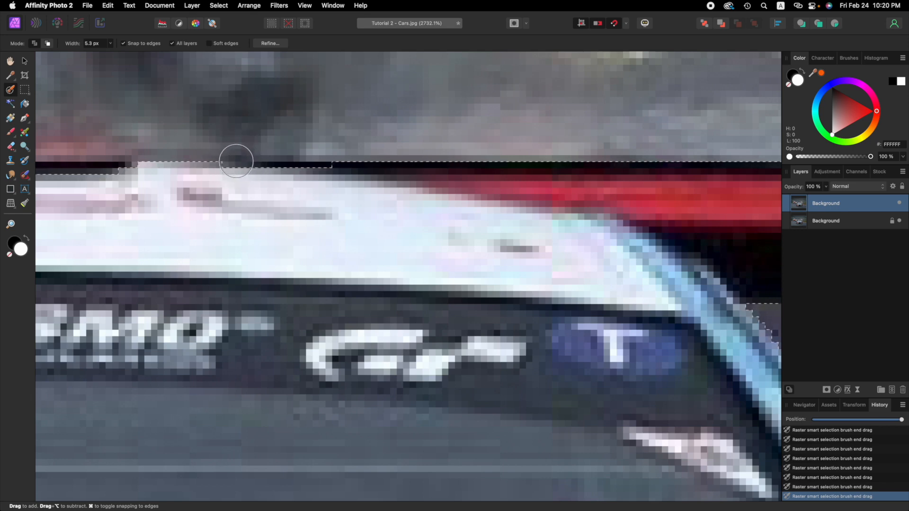
# Step: Add the front car's black kerb-side wing mirror and its mount to the selection
pyautogui.scroll(-5, 314, 215)
pyautogui.hscroll(5, 314, 215)
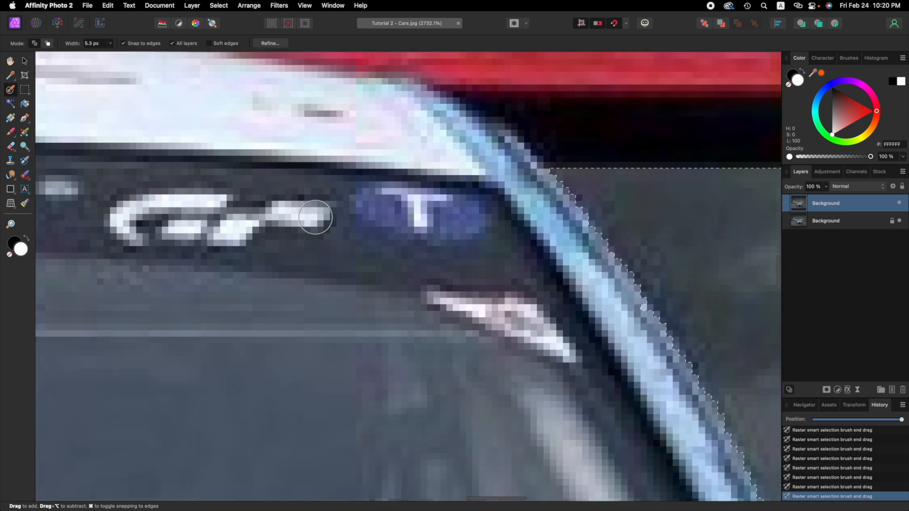
pyautogui.scroll(-8, 433, 202)
pyautogui.hscroll(6, 433, 203)
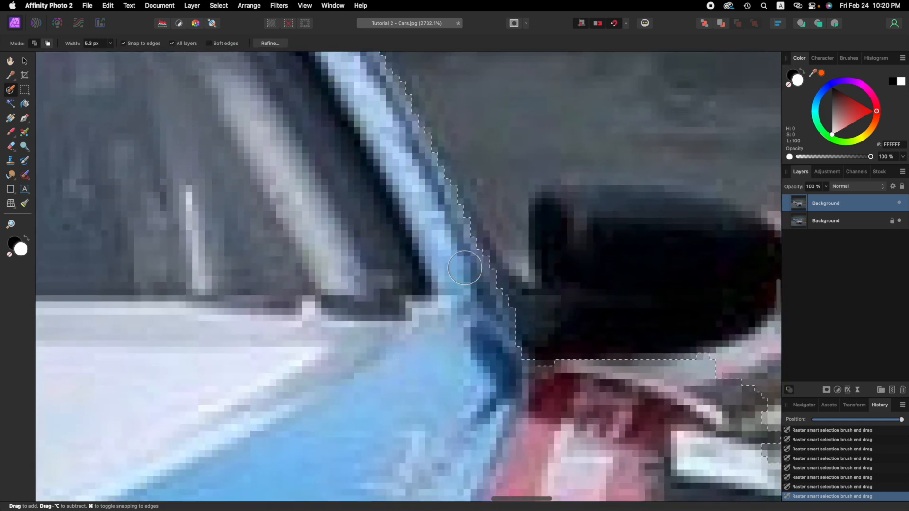
pyautogui.scroll(-2, 465, 268)
pyautogui.hscroll(4, 465, 268)
pyautogui.moveTo(424, 314); pyautogui.dragTo(513, 265)
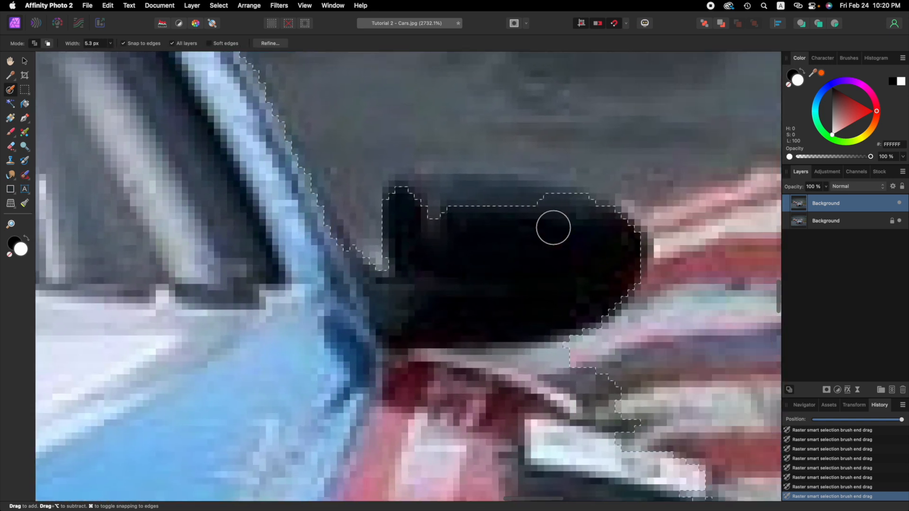
pyautogui.moveTo(487, 205)
pyautogui.mouseDown()
pyautogui.moveTo(438, 199)
pyautogui.moveTo(557, 201)
pyautogui.moveTo(511, 199)
pyautogui.moveTo(448, 282)
pyautogui.mouseUp()
pyautogui.scroll(-10, 448, 282)
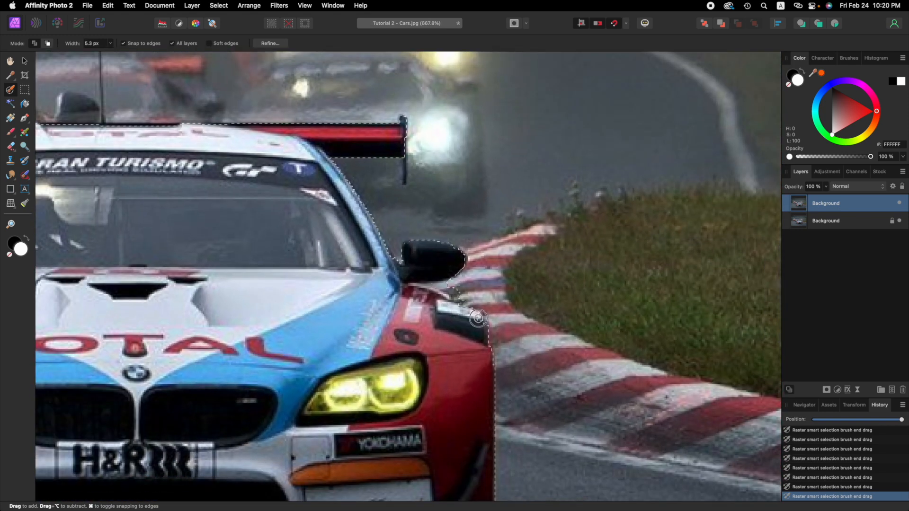
# Step: Touch up the selection edge at the kerb-side fender vent, and switch the brush to Subtract mode and back to Add
pyautogui.moveTo(478, 322)
pyautogui.mouseDown()
pyautogui.moveTo(437, 311)
pyautogui.moveTo(468, 366)
pyautogui.moveTo(495, 353)
pyautogui.mouseUp()
pyautogui.click(199, 334)
pyautogui.moveTo(571, 312); pyautogui.dragTo(572, 312)
pyautogui.click(48, 44)
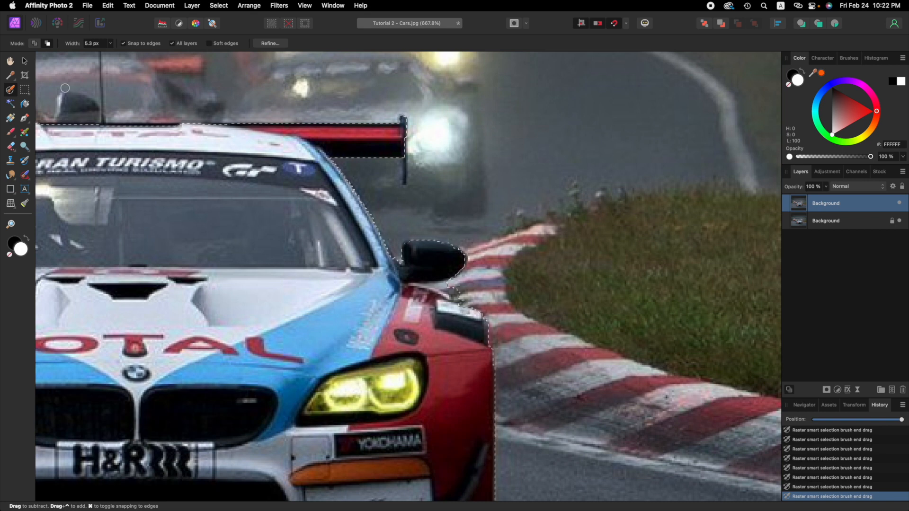
pyautogui.click(34, 46)
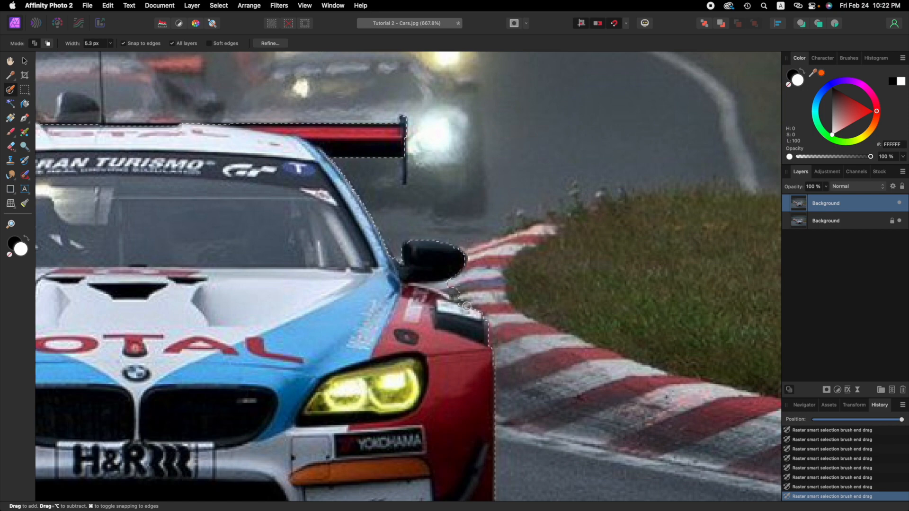
# Step: Remove the kerb area between the kerb-side mirror and the fender from the selection, narrowing the brush to 1.4 px for the fine pixels
pyautogui.scroll(5, 451, 292)
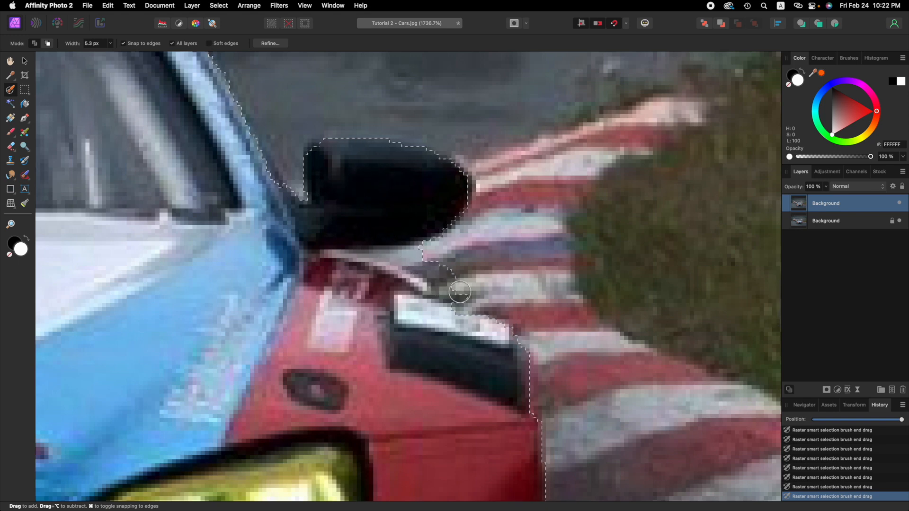
pyautogui.moveTo(445, 289)
pyautogui.mouseDown()
pyautogui.moveTo(426, 268)
pyautogui.moveTo(397, 265)
pyautogui.mouseUp()
pyautogui.press('[')
pyautogui.press('[')
pyautogui.press('[')
pyautogui.press('[')
pyautogui.scroll(5, 383, 260)
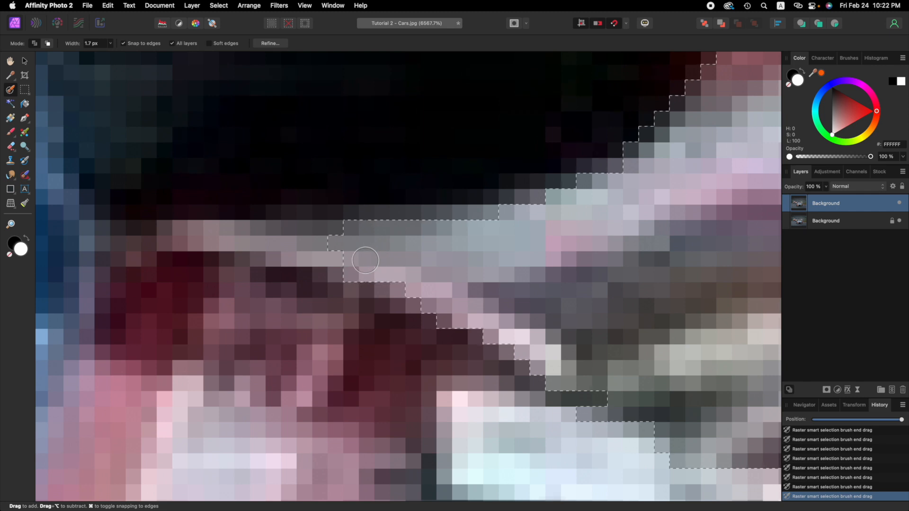
pyautogui.press('[')
pyautogui.moveTo(334, 245); pyautogui.dragTo(365, 243)
pyautogui.scroll(-3, 560, 303)
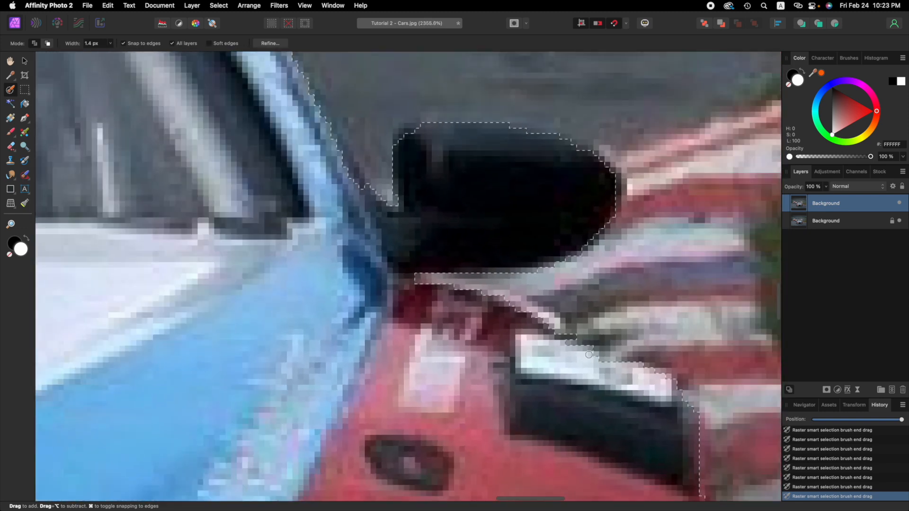
pyautogui.scroll(-3, 587, 353)
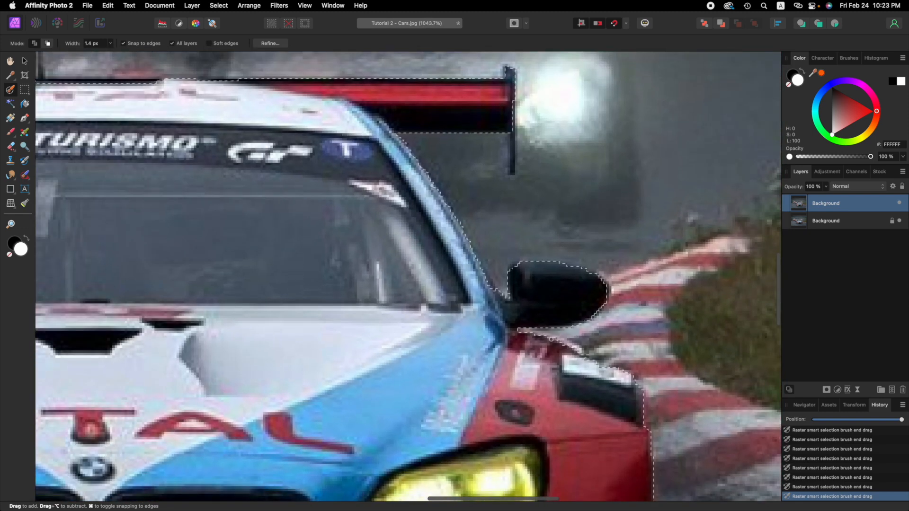
# Step: Refine the selection edge along the kerb-side windscreen pillar where it meets the mirror mount
pyautogui.scroll(4, 494, 290)
pyautogui.moveTo(482, 268)
pyautogui.mouseDown()
pyautogui.moveTo(447, 211)
pyautogui.moveTo(487, 273)
pyautogui.mouseUp()
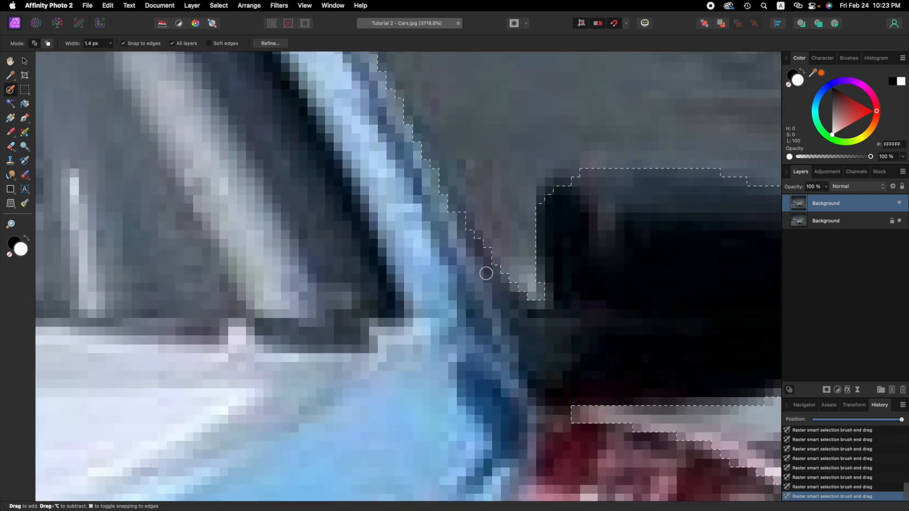
pyautogui.scroll(-3, 487, 273)
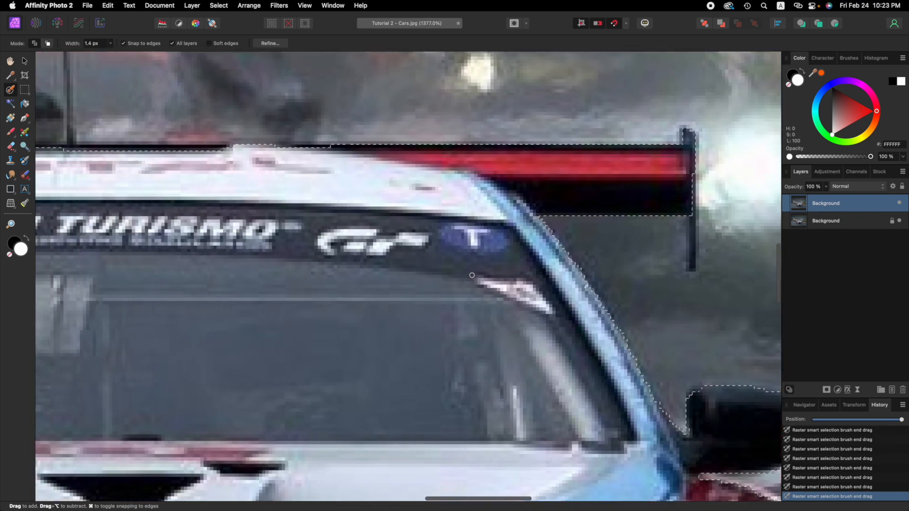
# Step: Subtract the background gap between the opposite mirror and windscreen pillar, and refine the corner where the rear wing meets that pillar
pyautogui.hscroll(-12, 472, 275)
pyautogui.scroll(-3, 472, 275)
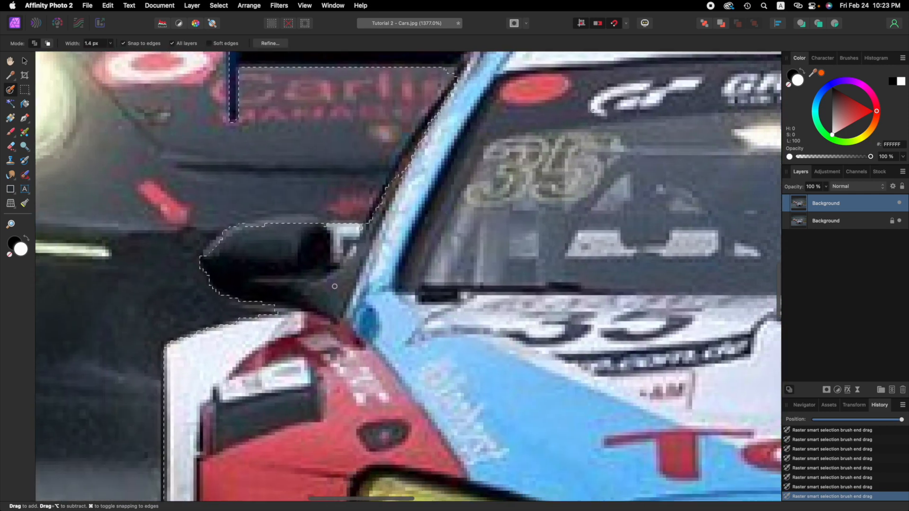
pyautogui.hscroll(-5, 327, 295)
pyautogui.scroll(-3, 327, 295)
pyautogui.scroll(3, 332, 243)
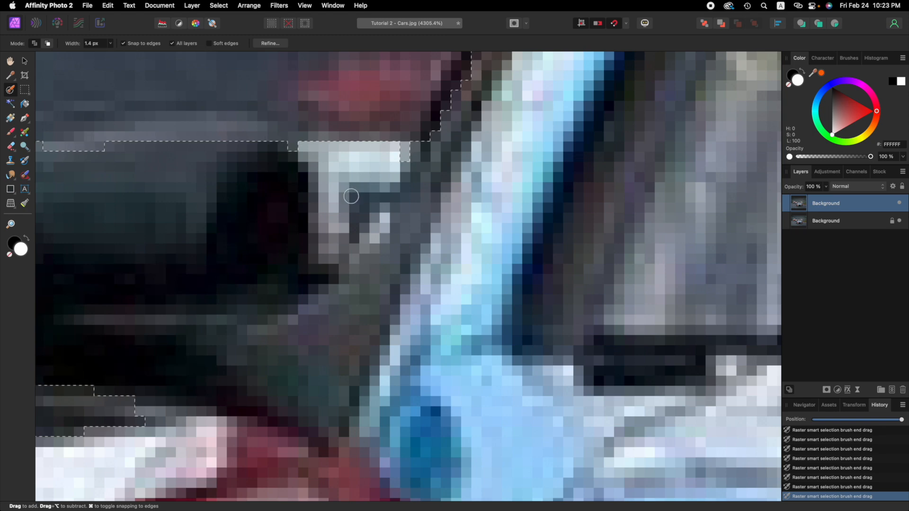
pyautogui.scroll(-3, 350, 196)
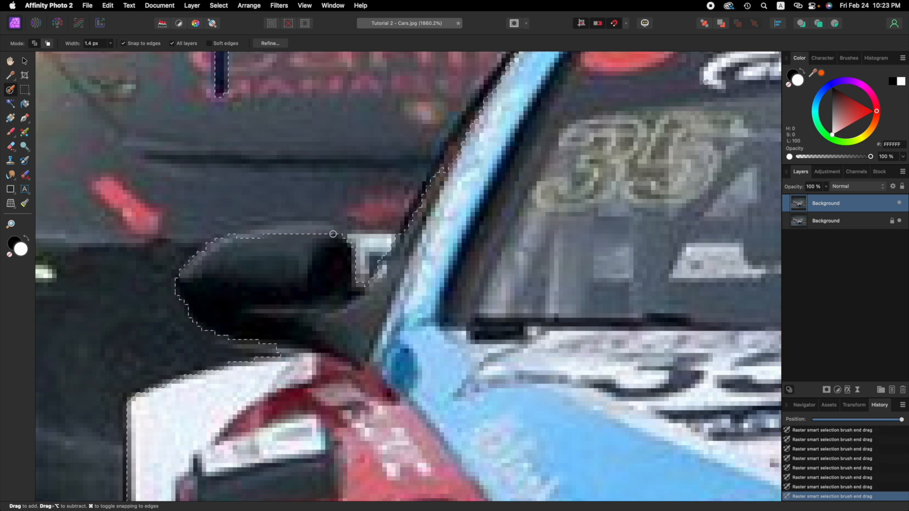
pyautogui.scroll(5, 329, 235)
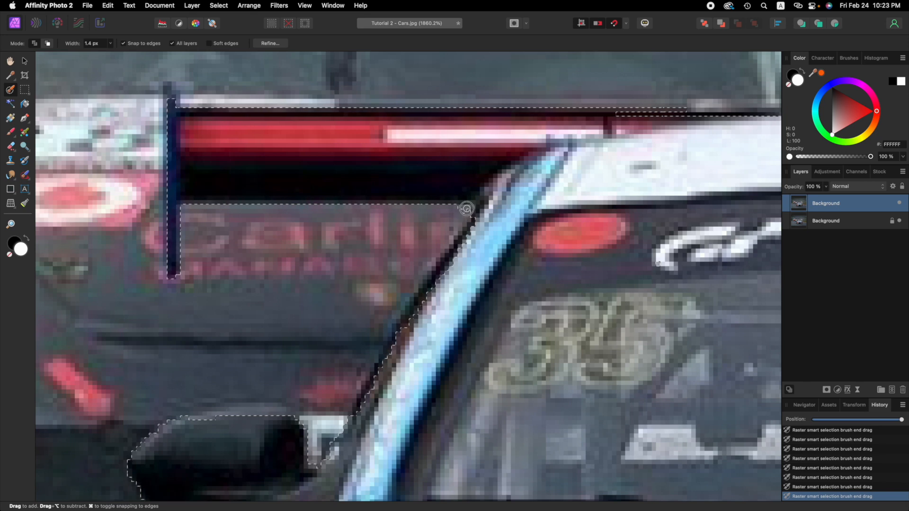
pyautogui.moveTo(454, 208); pyautogui.dragTo(460, 209)
# Step: Examine the selection edge down the car's fender and along the lower front bumper for areas that still need correcting
pyautogui.scroll(-10, 469, 219)
pyautogui.hscroll(-7, 408, 305)
pyautogui.scroll(-15, 408, 305)
pyautogui.hscroll(3, 403, 313)
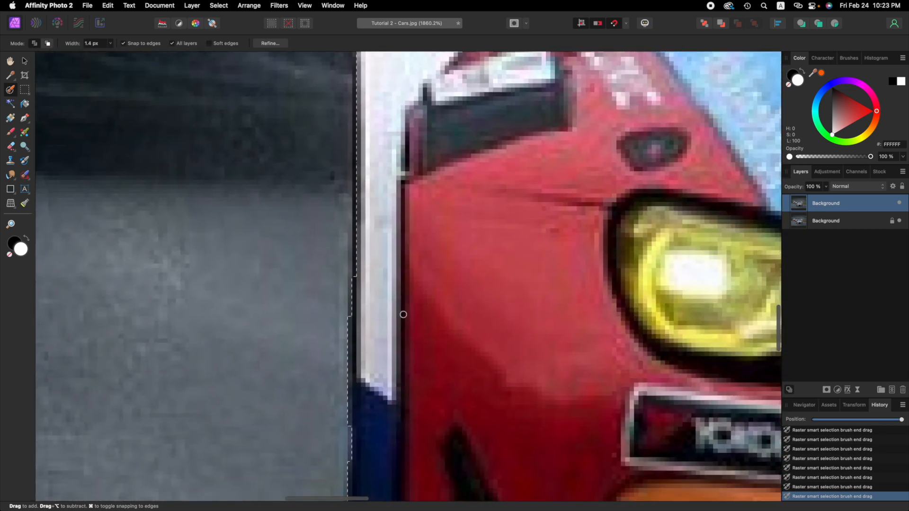
pyautogui.scroll(-5, 392, 321)
pyautogui.hscroll(2, 377, 321)
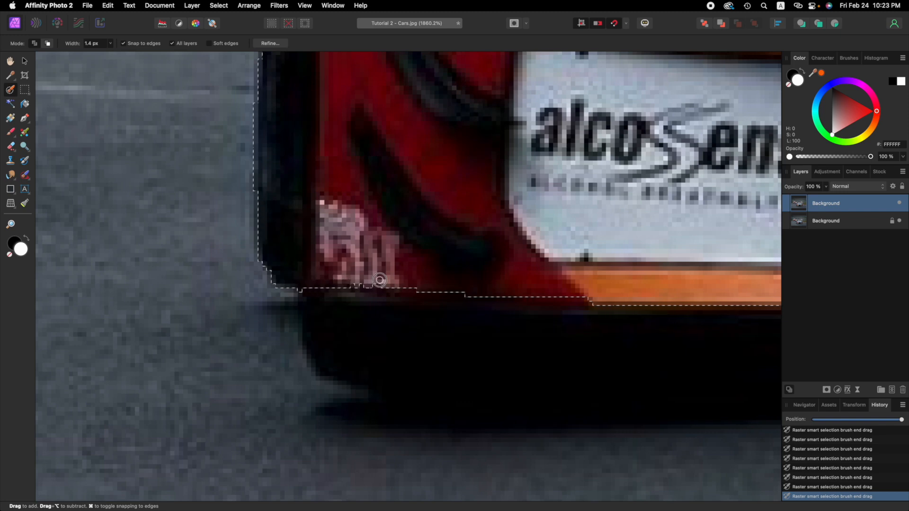
pyautogui.hscroll(10, 395, 284)
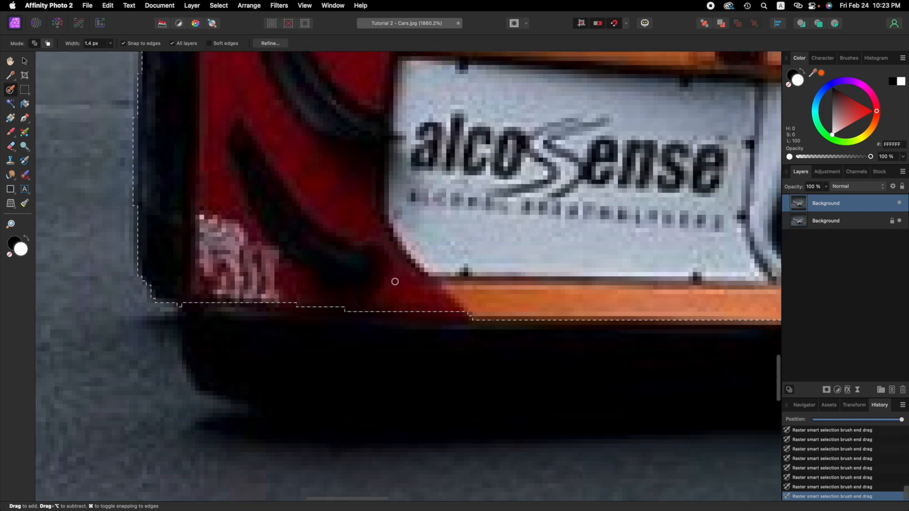
pyautogui.scroll(-5, 385, 326)
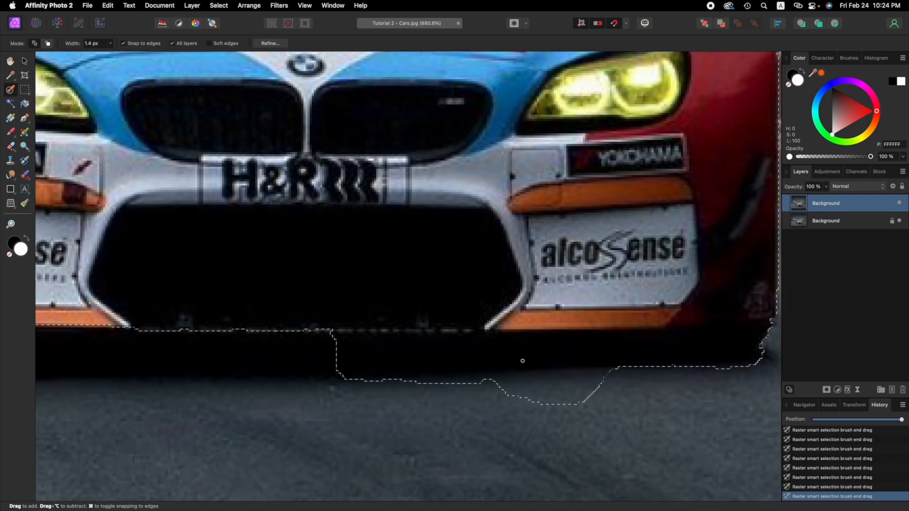
# Step: Widen the selection brush to 11.7 px and trim the excess selection beneath the front bumper back to its lower edge
pyautogui.press(']')
pyautogui.press(']')
pyautogui.press(']')
pyautogui.press(']')
pyautogui.press(']')
pyautogui.press(']')
pyautogui.moveTo(388, 369); pyautogui.dragTo(673, 382)
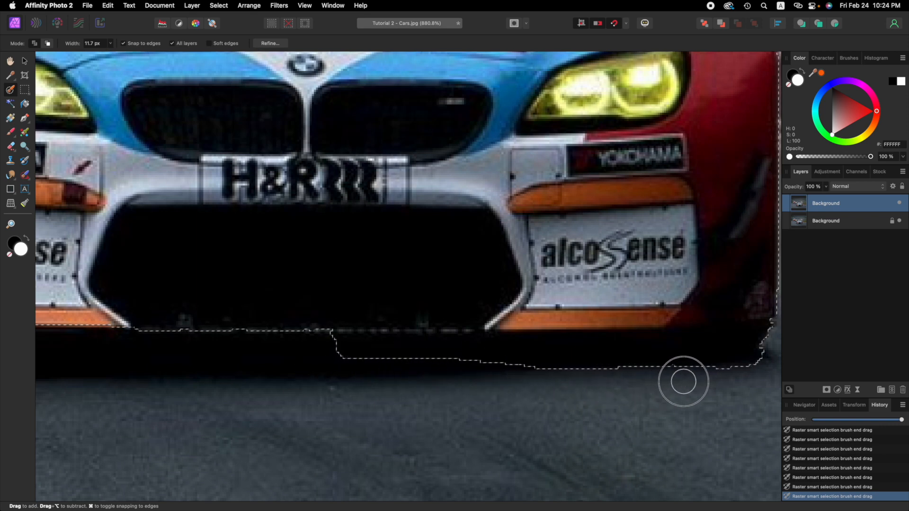
pyautogui.moveTo(755, 371)
pyautogui.mouseDown()
pyautogui.moveTo(692, 359)
pyautogui.moveTo(341, 355)
pyautogui.mouseUp()
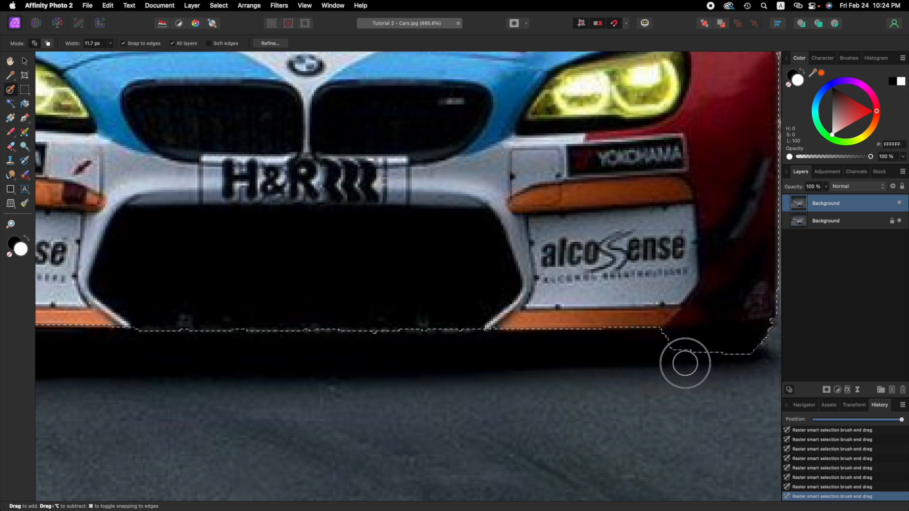
# Step: Check the selection edge around the kerb-side mirror and fender vent, and review the outline across the whole photo
pyautogui.scroll(5, 629, 379)
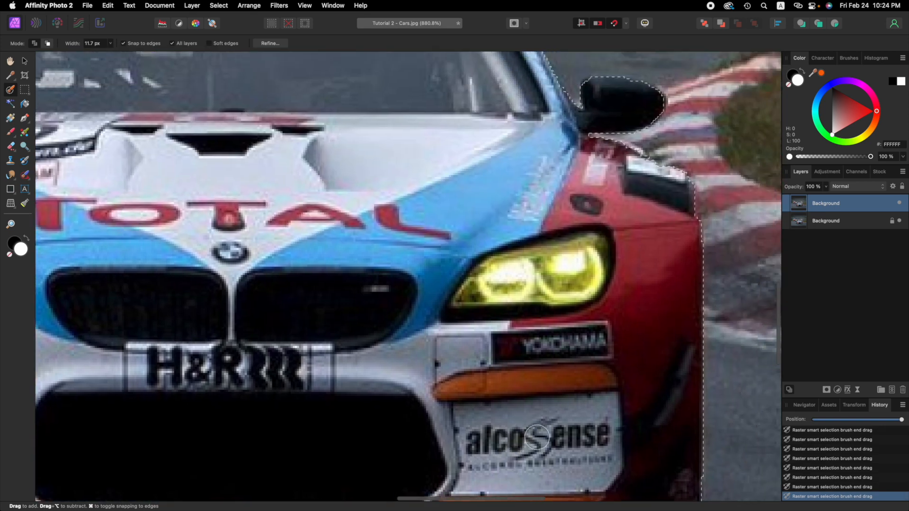
pyautogui.scroll(3, 625, 290)
pyautogui.scroll(10, 644, 321)
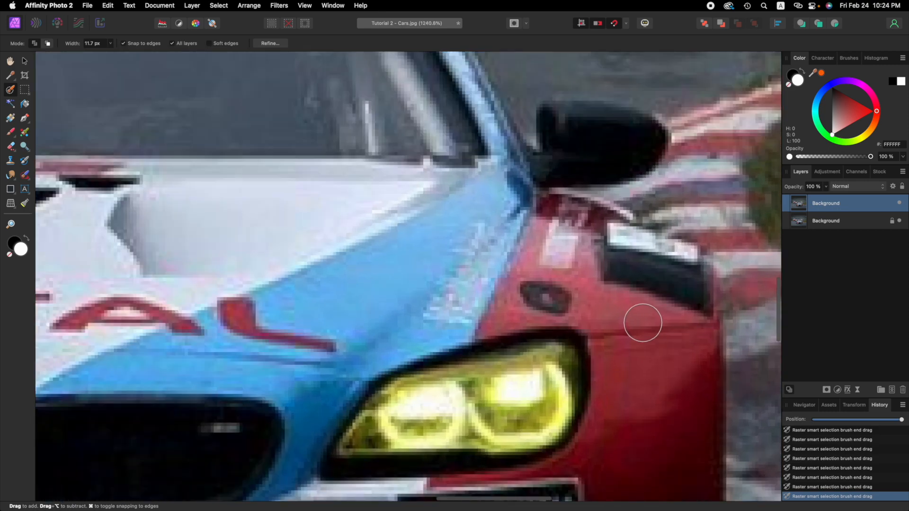
pyautogui.scroll(3, 631, 312)
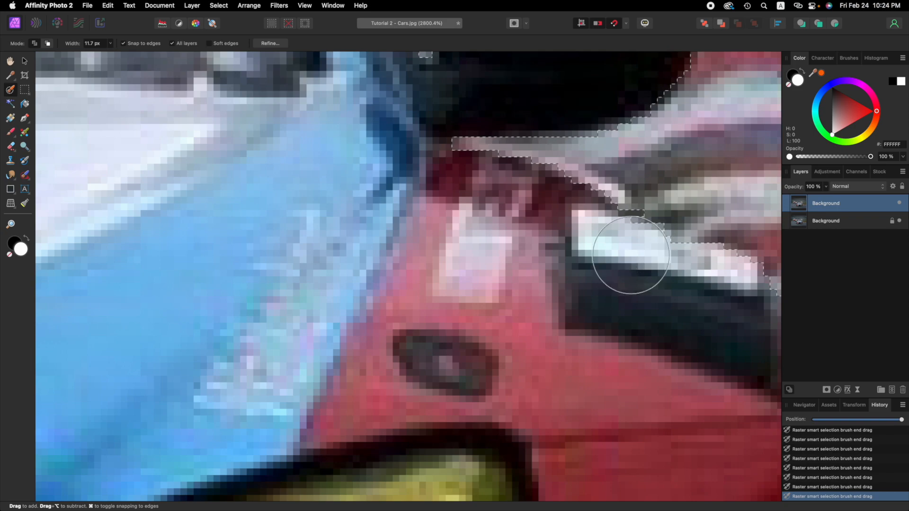
pyautogui.scroll(-10, 715, 205)
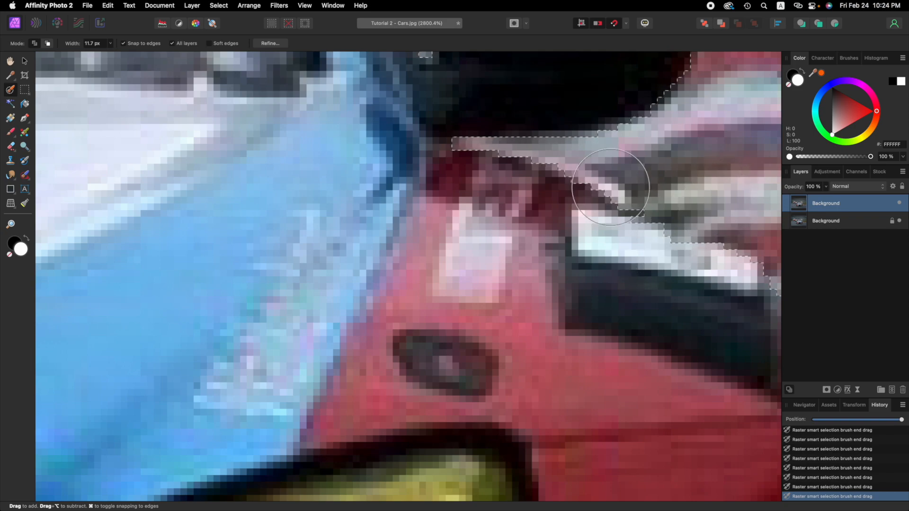
pyautogui.scroll(-5, 531, 175)
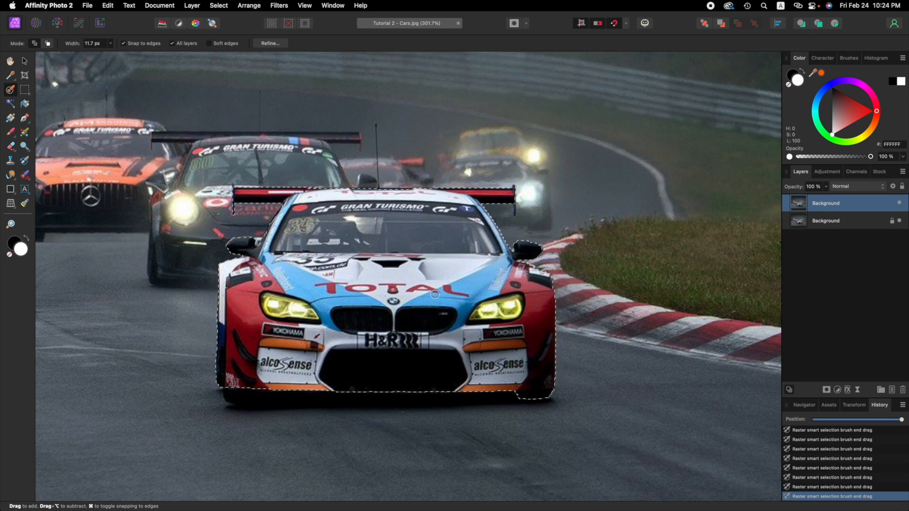
pyautogui.press('super+0')
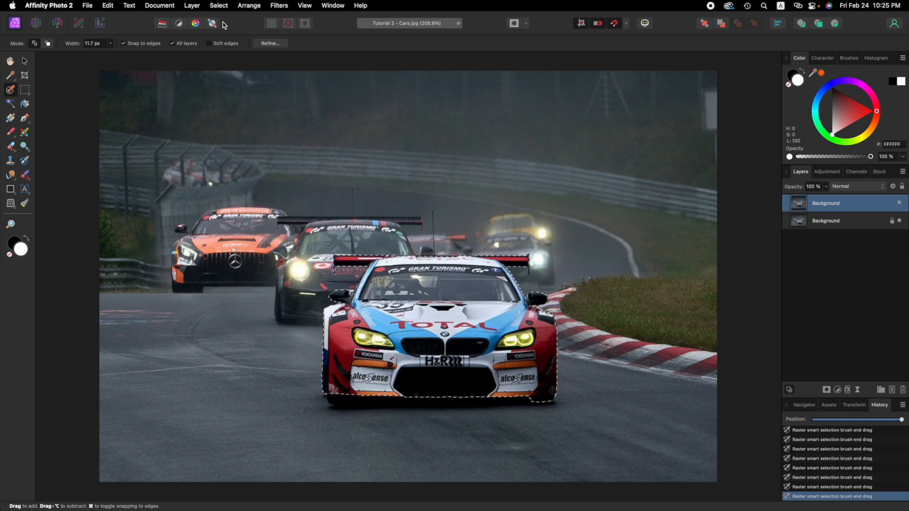
# Step: Invert the pixel selection so it covers everything except the front car
pyautogui.click(219, 6)
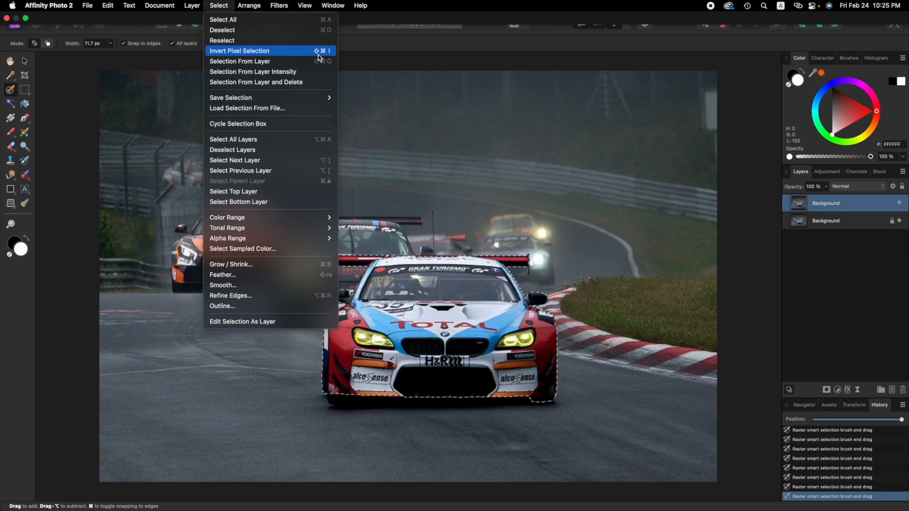
pyautogui.click(293, 51)
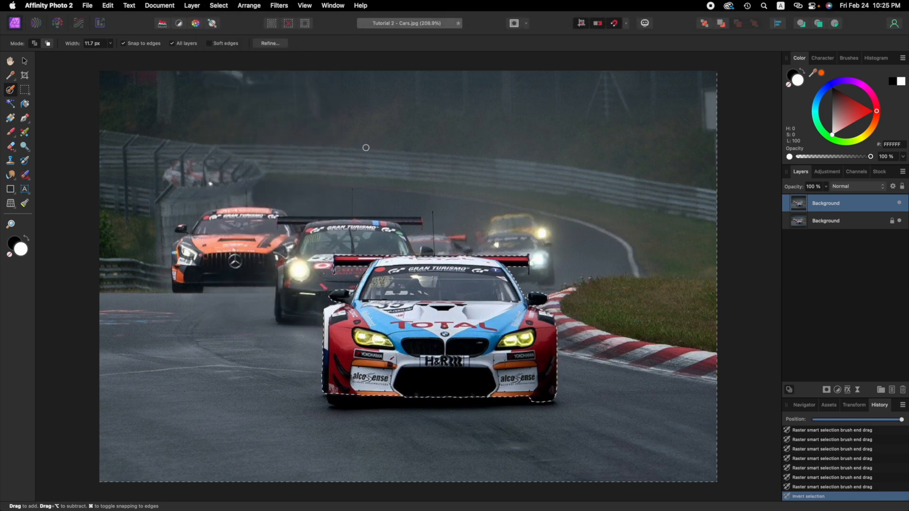
pyautogui.scroll(-3, 370, 150)
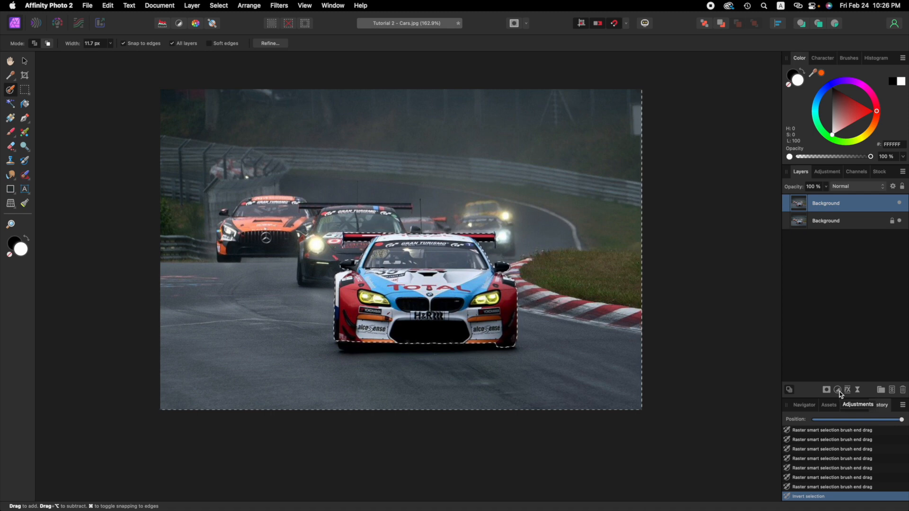
# Step: Detach the Adjustment panel from the Layers group as a floating panel and close it
pyautogui.click(829, 173)
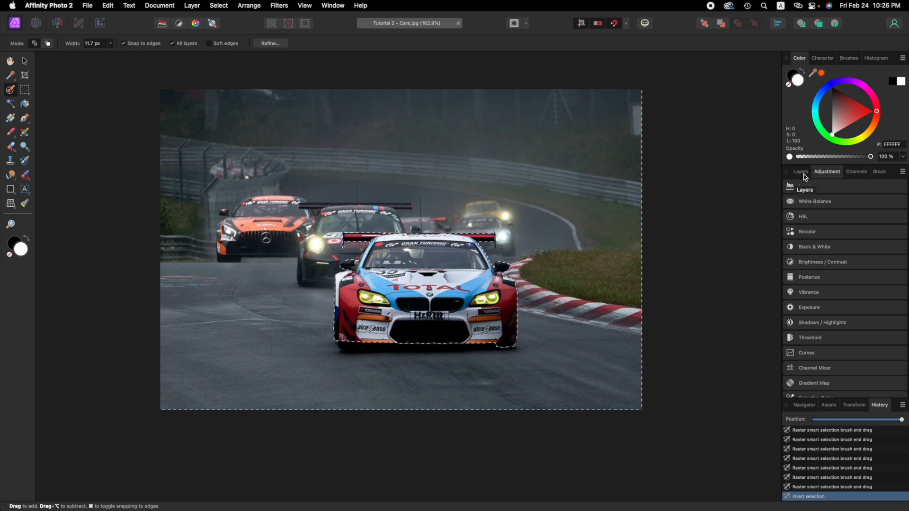
pyautogui.click(807, 173)
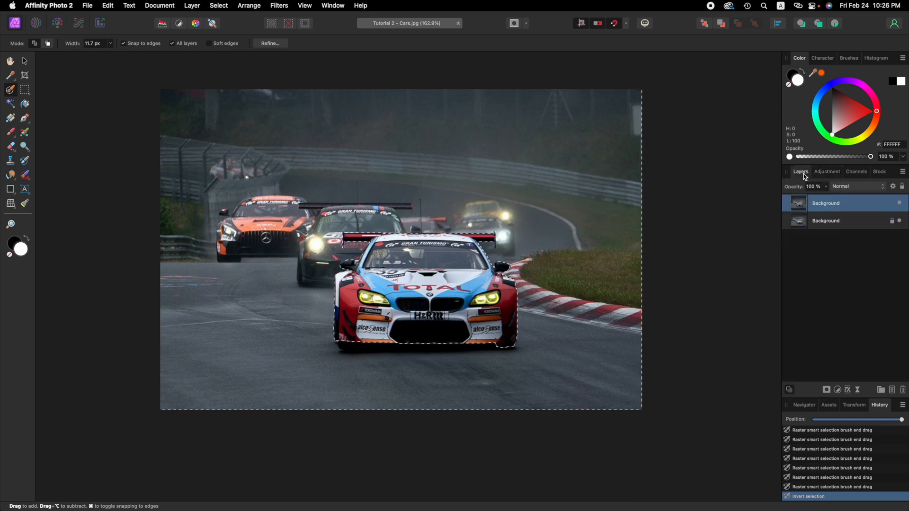
pyautogui.click(835, 173)
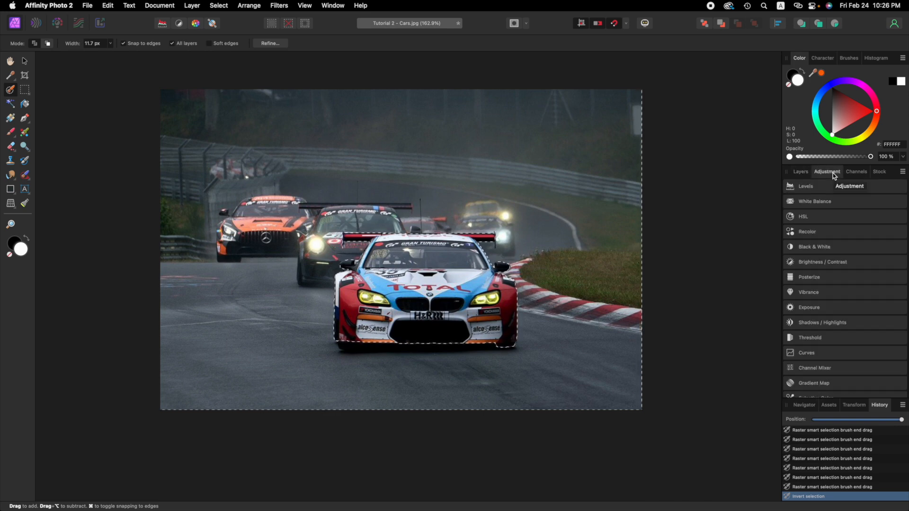
pyautogui.moveTo(833, 175); pyautogui.dragTo(684, 191)
pyautogui.click(659, 187)
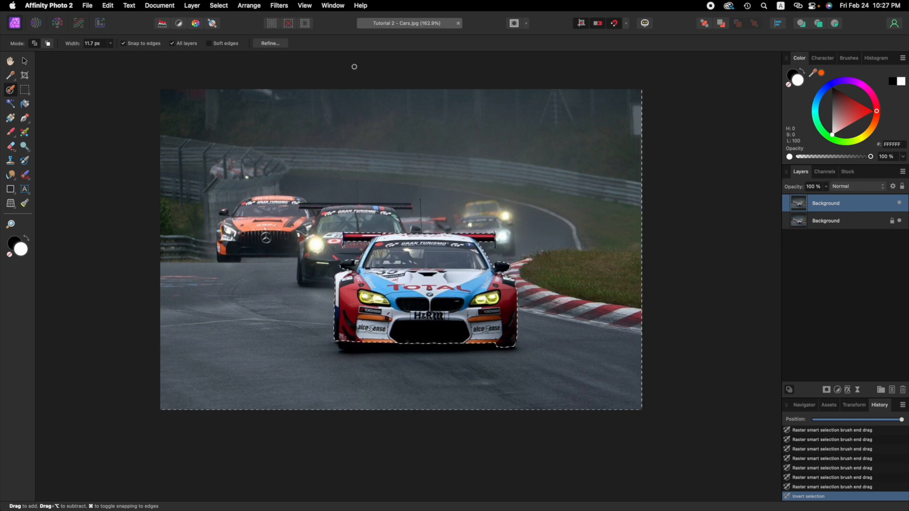
# Step: Reopen the Adjustment panel and dock it back beside Layers
pyautogui.click(334, 6)
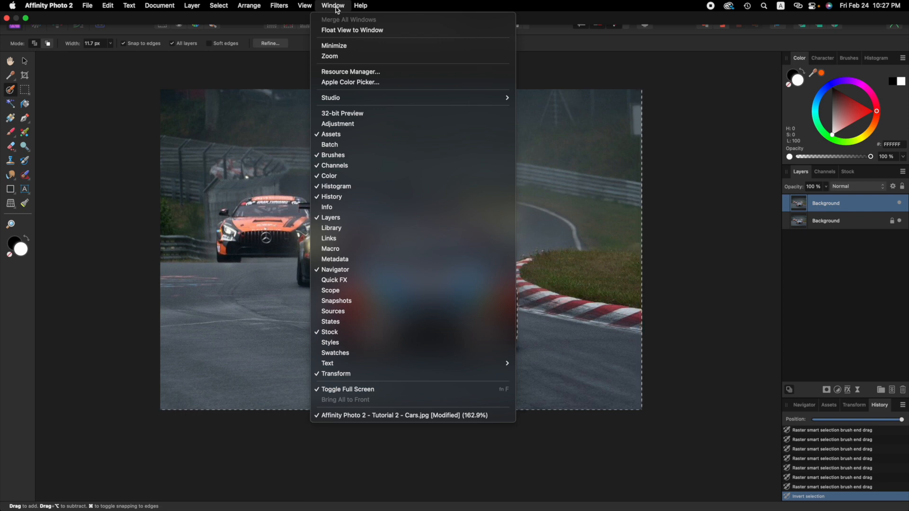
pyautogui.click(340, 124)
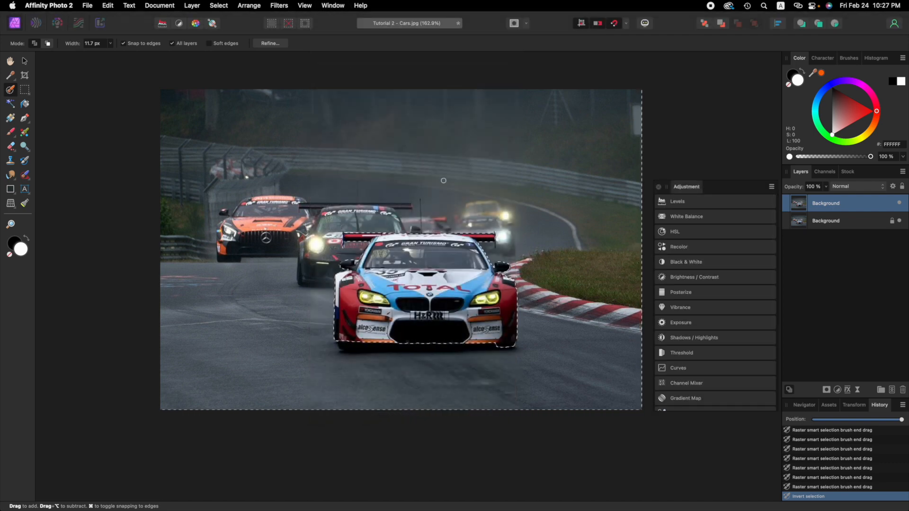
pyautogui.moveTo(685, 189); pyautogui.dragTo(849, 175)
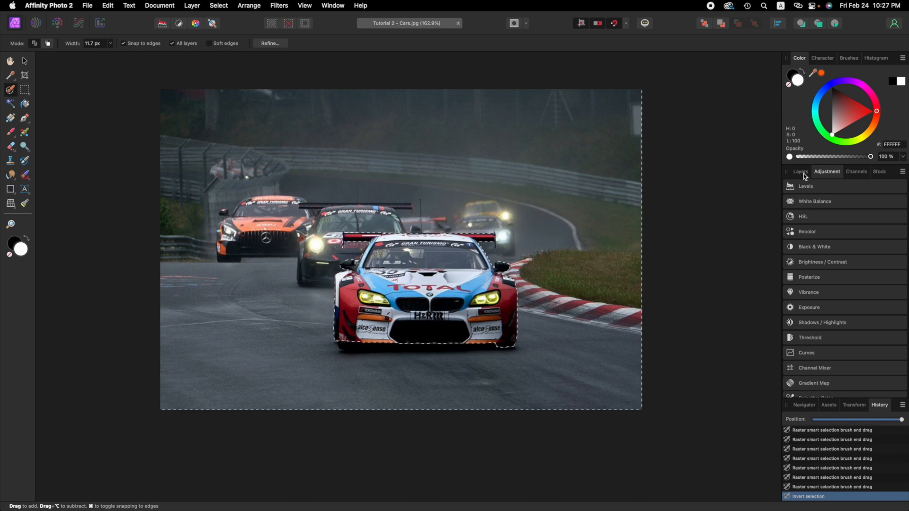
# Step: Add a Black & White adjustment to the inverted selection using the TV Preset, and close its settings
pyautogui.click(807, 174)
pyautogui.click(827, 172)
pyautogui.moveTo(815, 251)
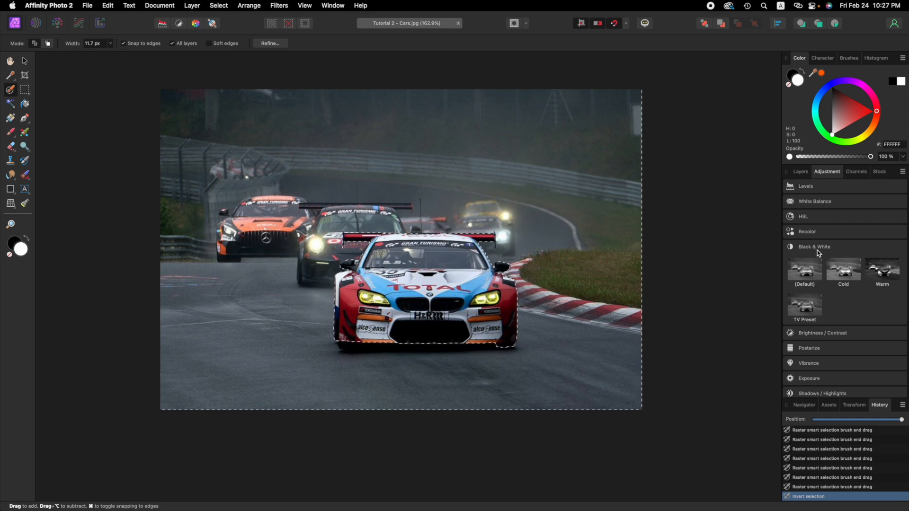
pyautogui.click(808, 311)
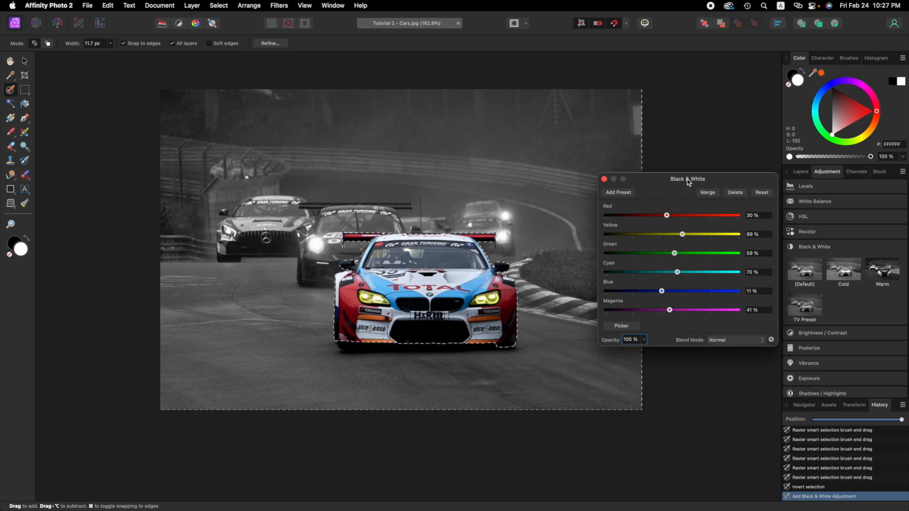
pyautogui.click(752, 215)
pyautogui.click(604, 179)
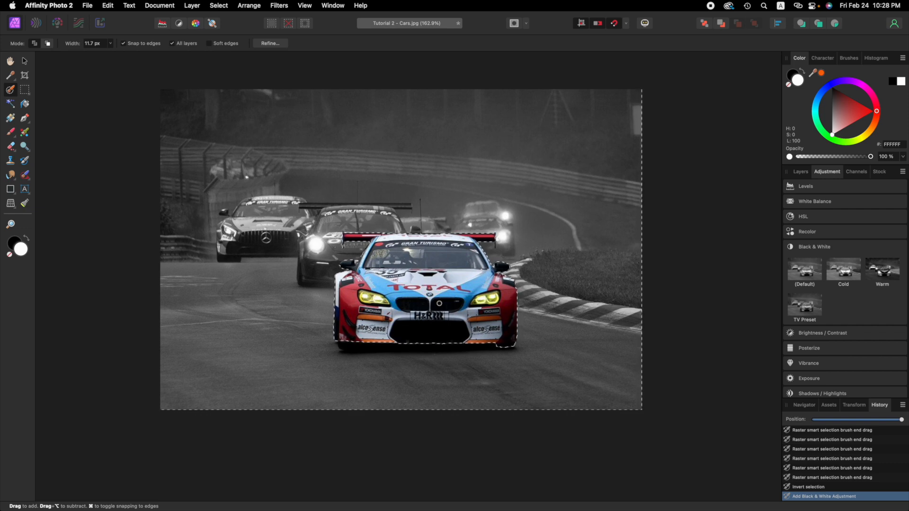
# Step: Deselect the pixel selection, enlarge the photo to fill the view and show the layer stack
pyautogui.press('super+d')
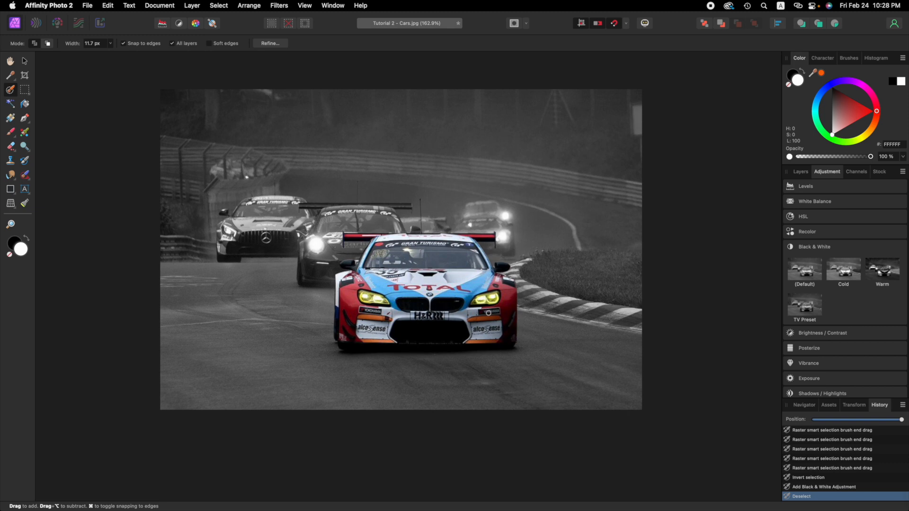
pyautogui.press('super+equal')
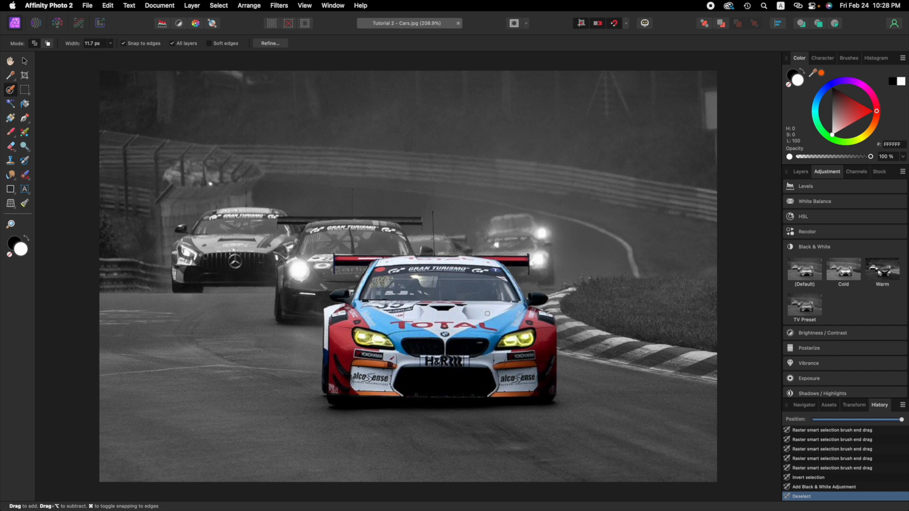
pyautogui.click(800, 173)
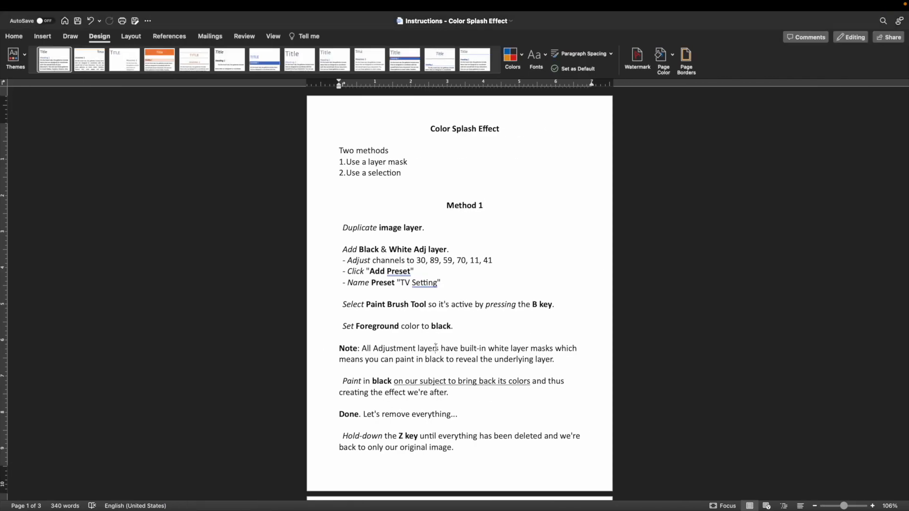
# Step: Read through the Color Splash Effect instructions in Word down to the Review page, and return to Affinity Photo
pyautogui.scroll(-15, 431, 330)
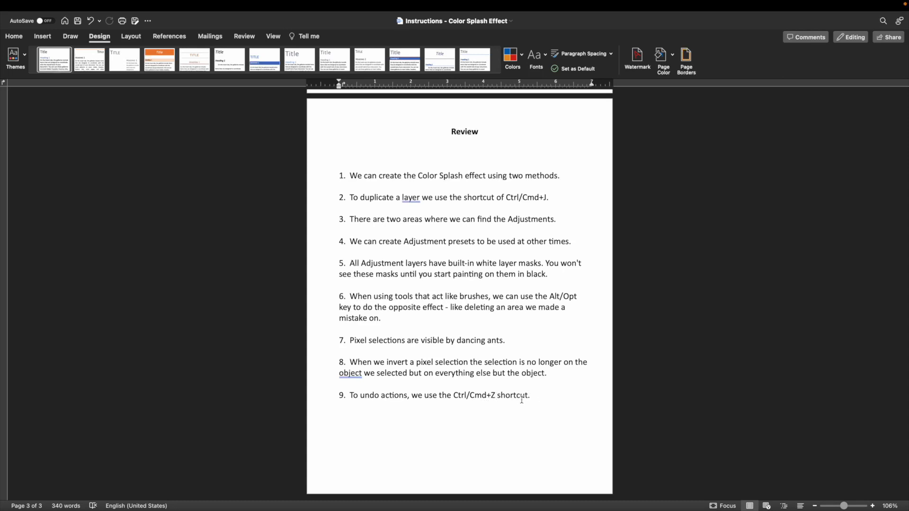
pyautogui.hotkey('ctrl', 'Left')
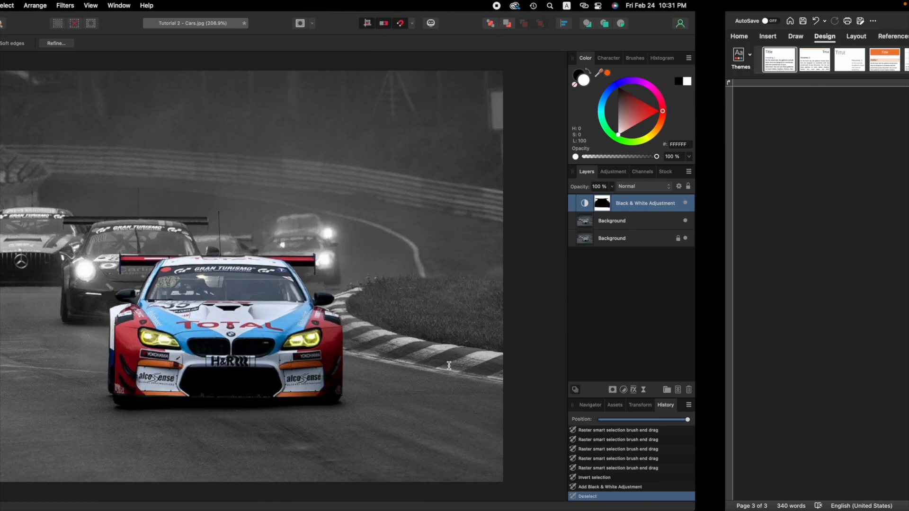